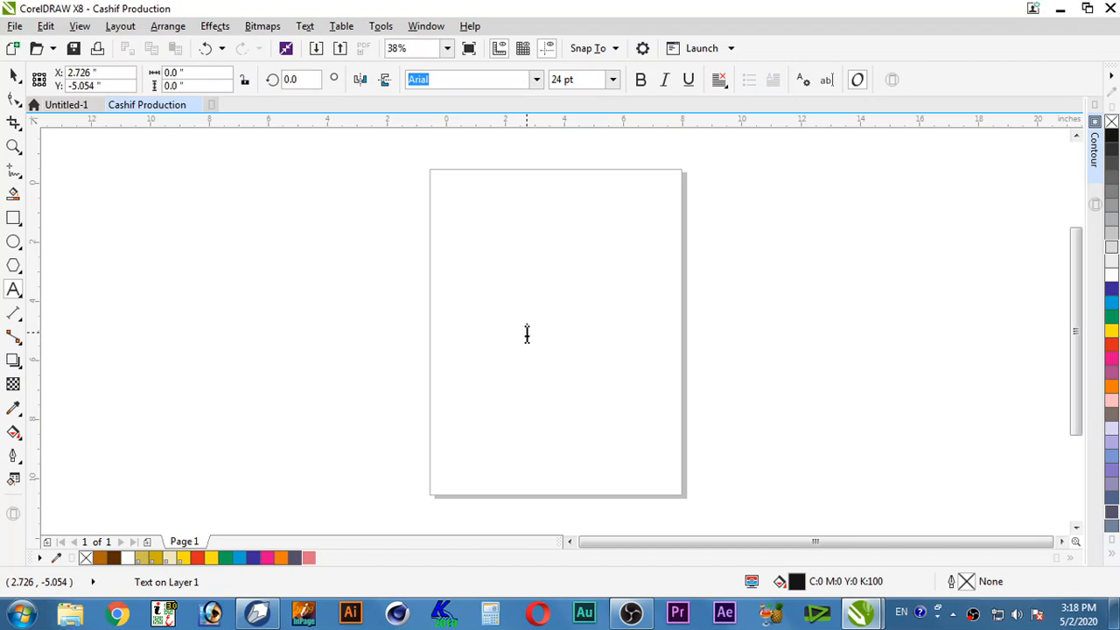
# Add the artistic text "MOUSE" near the middle of the page and select it as an object.
pyautogui.click(526, 334)
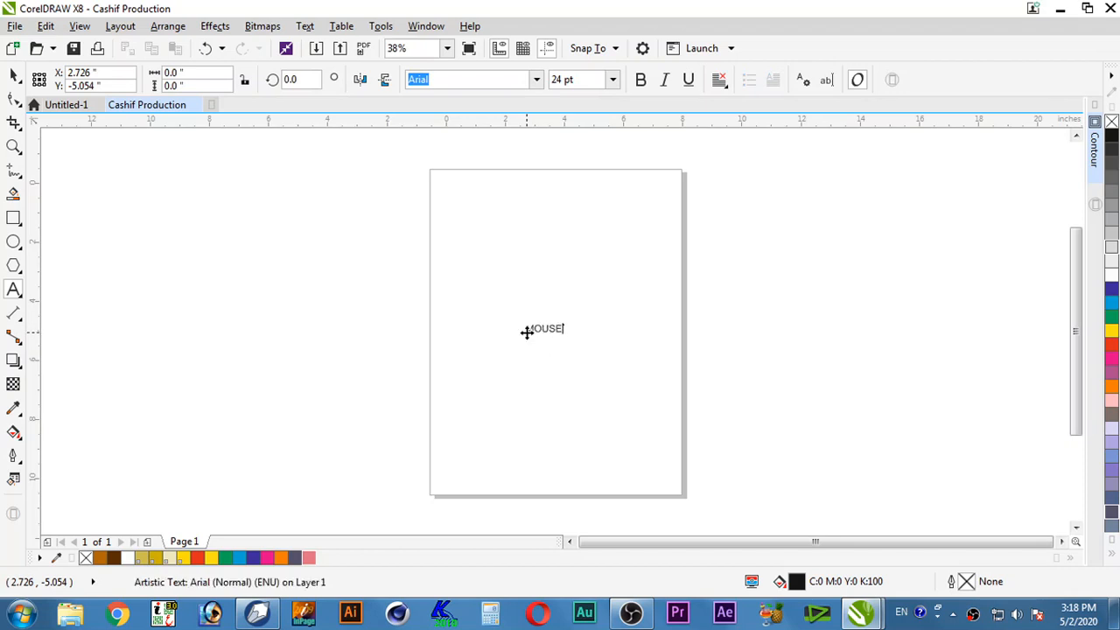
pyautogui.hotkey('ctrl', 'space')
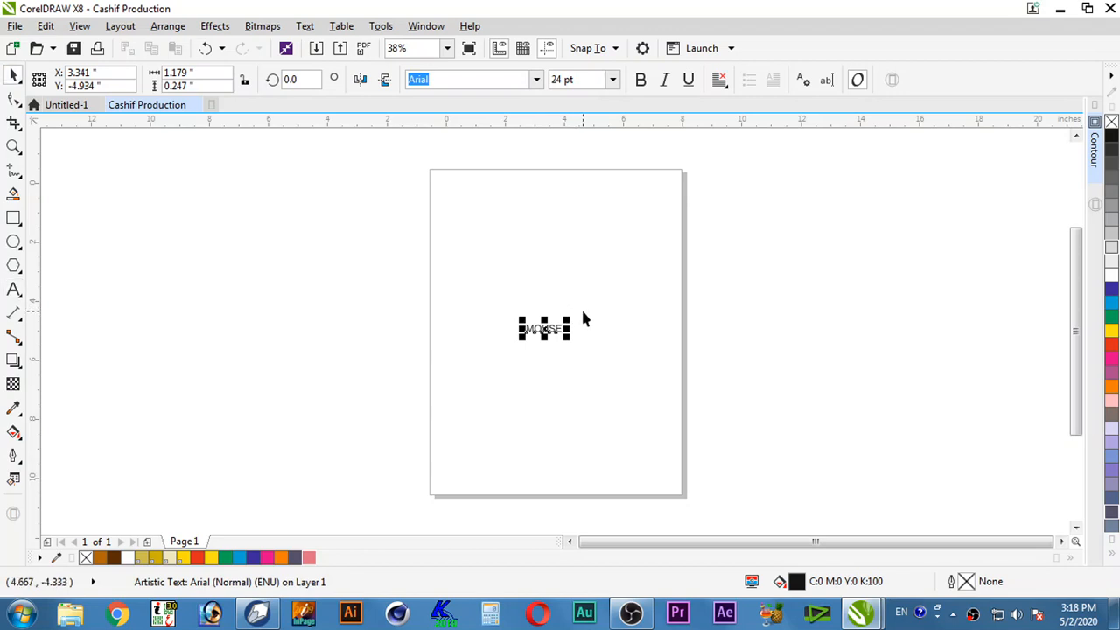
# Examine the MOUSE text and the surrounding page at different zoom levels and view positions.
pyautogui.scroll(-1, 583, 317)
pyautogui.scroll(2, 583, 317)
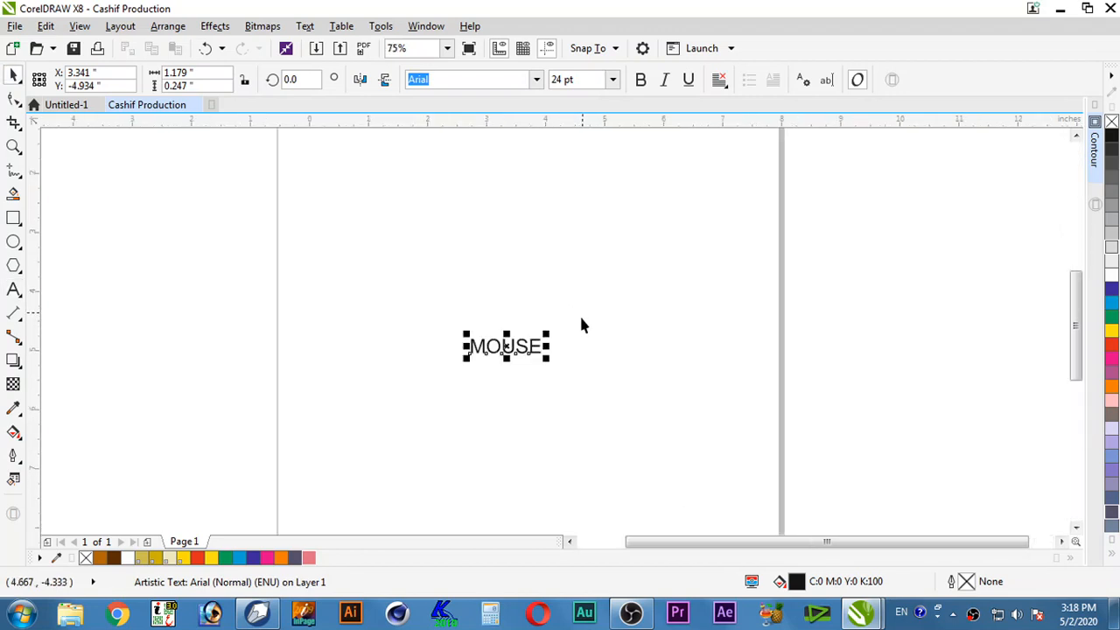
pyautogui.scroll(-3, 569, 341)
pyautogui.scroll(1, 569, 346)
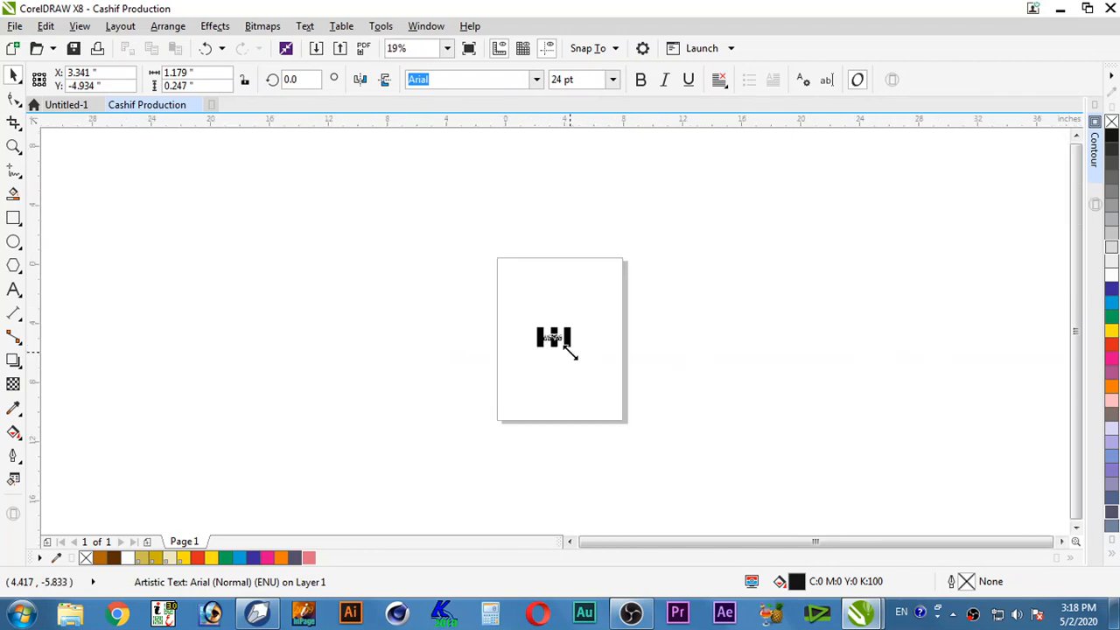
pyautogui.scroll(3, 565, 345)
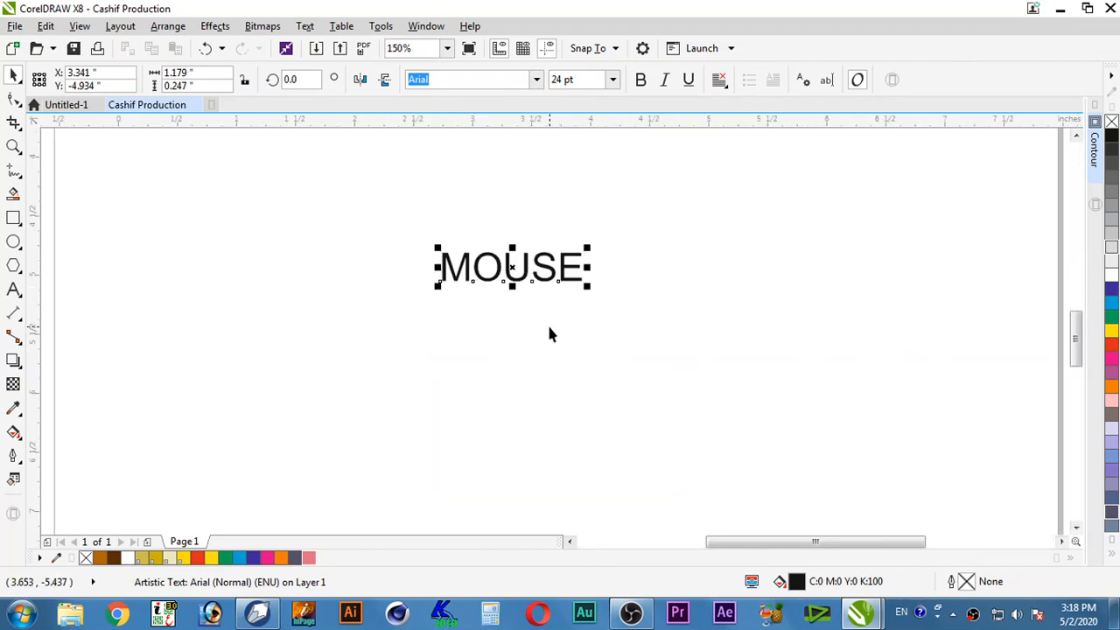
pyautogui.scroll(1, 549, 333)
pyautogui.scroll(-3, 534, 287)
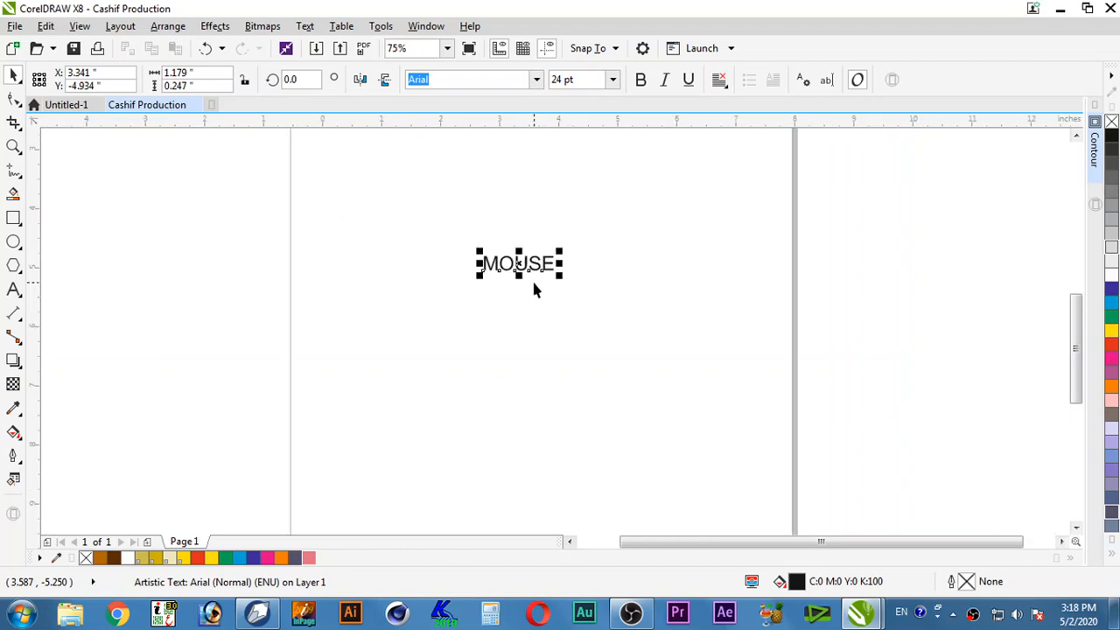
pyautogui.scroll(-1, 533, 290)
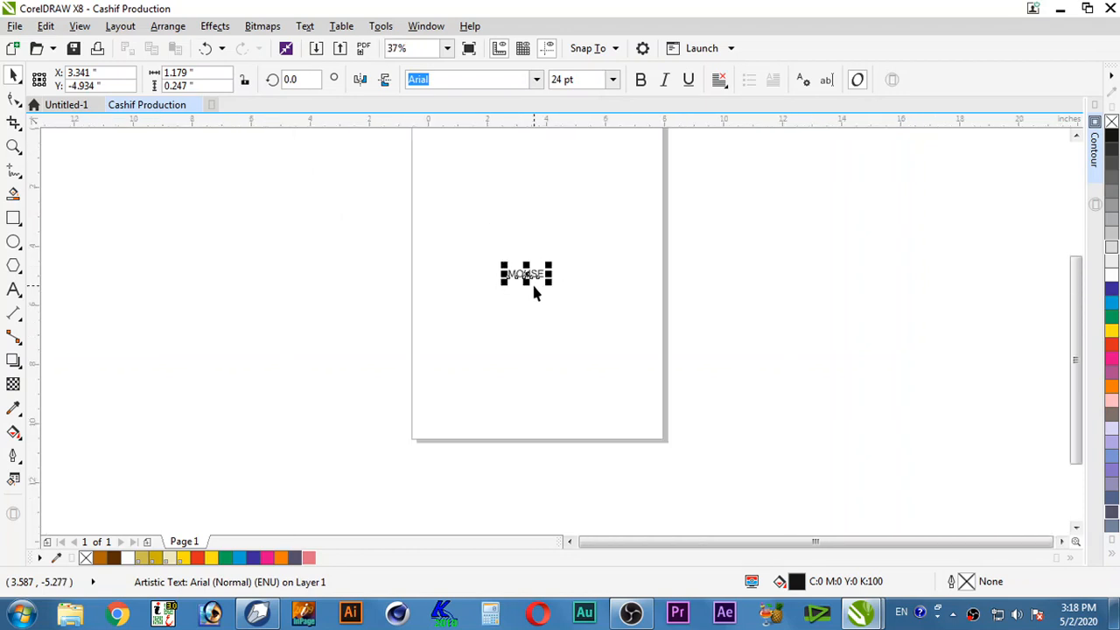
pyautogui.click(1075, 137)
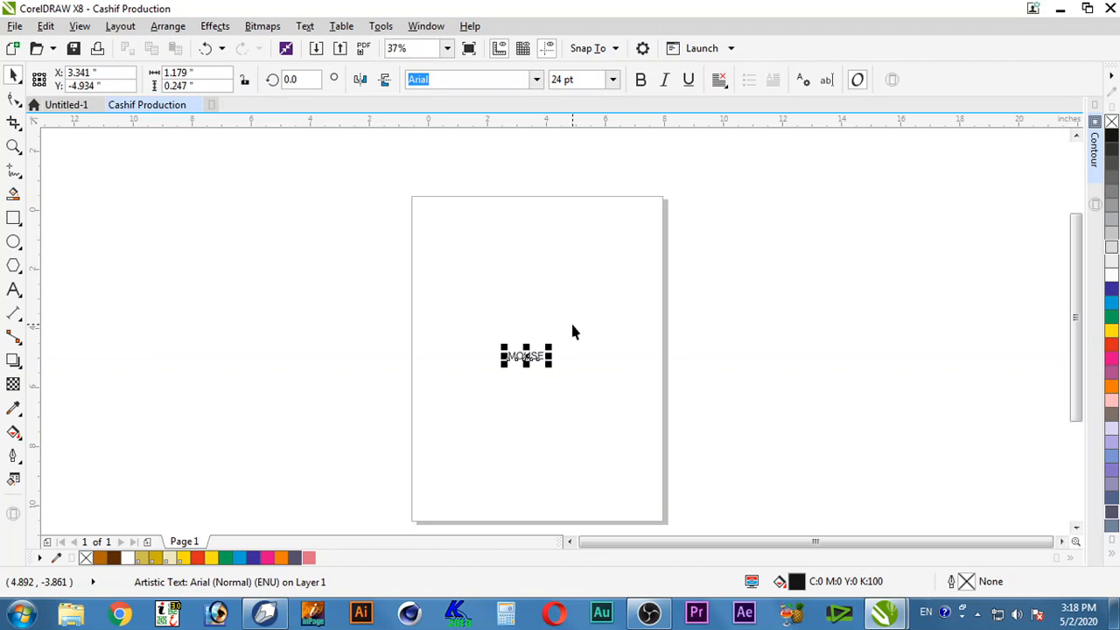
pyautogui.moveTo(585, 344); pyautogui.dragTo(752, 309)
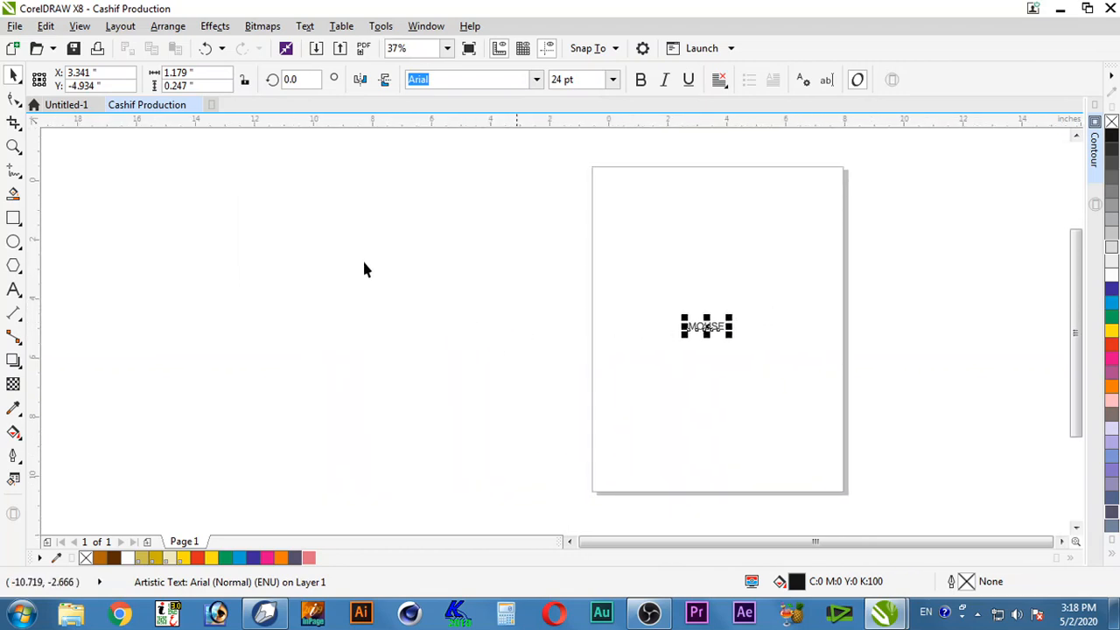
pyautogui.moveTo(576, 286); pyautogui.dragTo(787, 390)
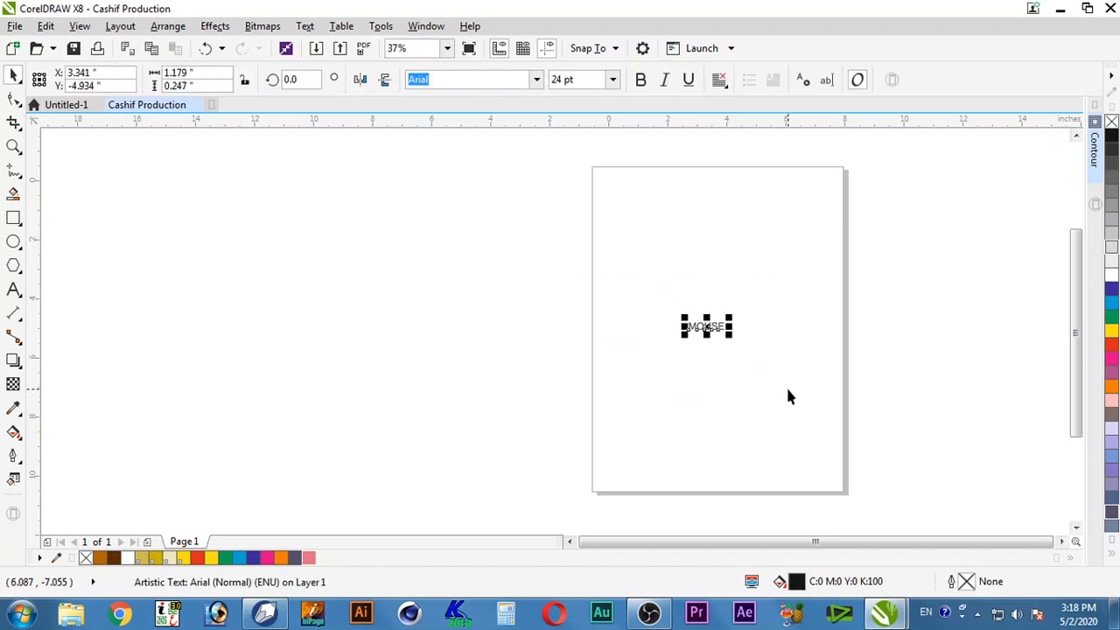
# Delete the MOUSE text from the page, undoing the deletion once before deleting it again.
pyautogui.press('Delete')
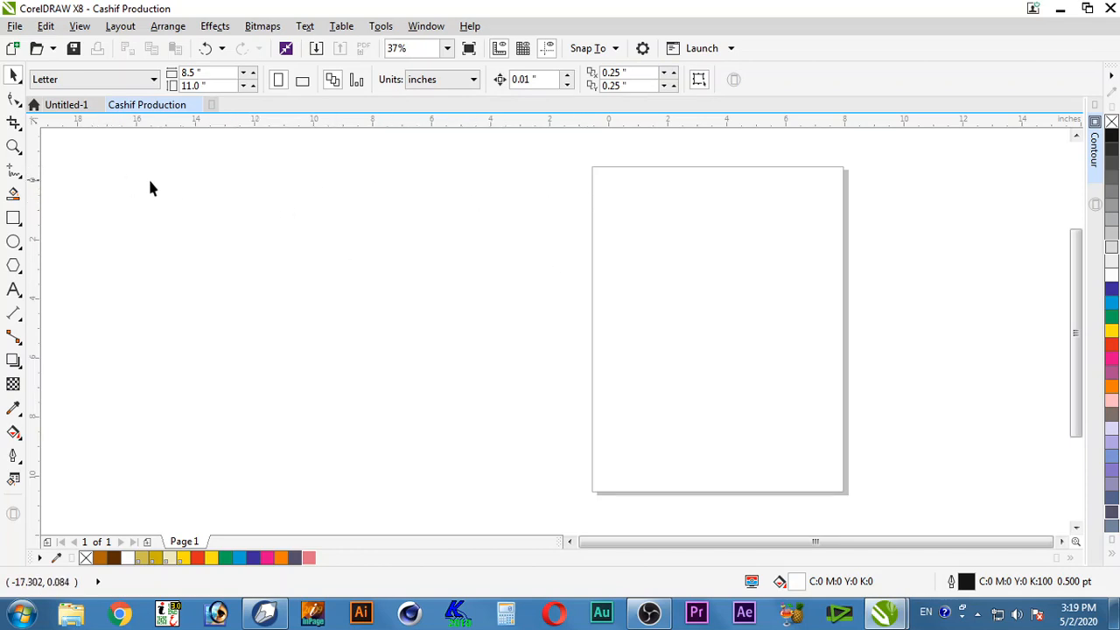
pyautogui.rightClick(110, 184)
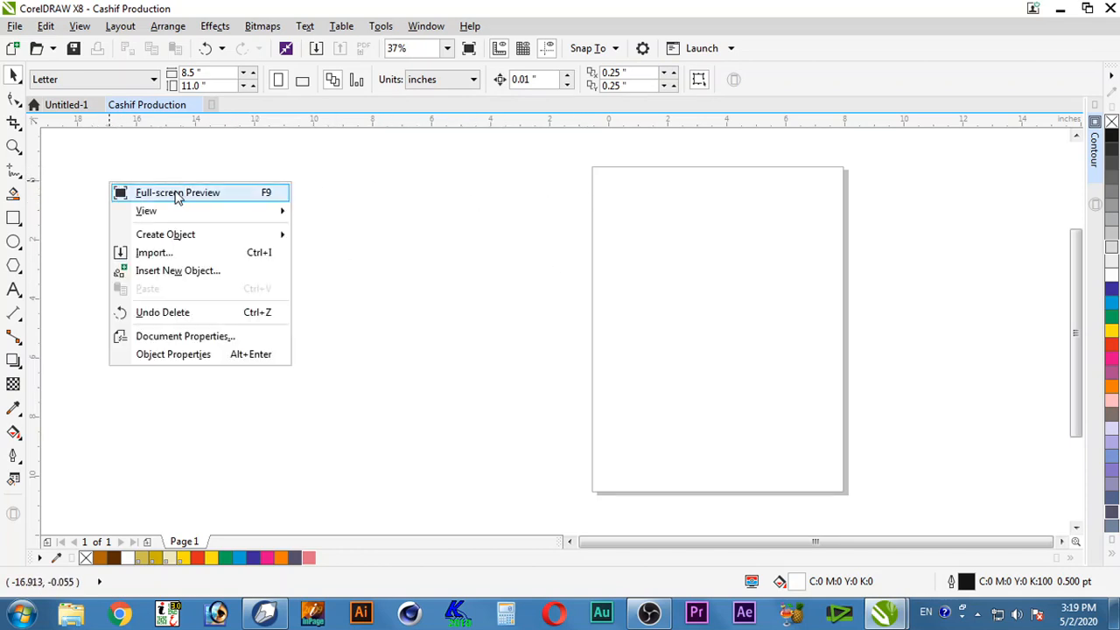
pyautogui.click(204, 315)
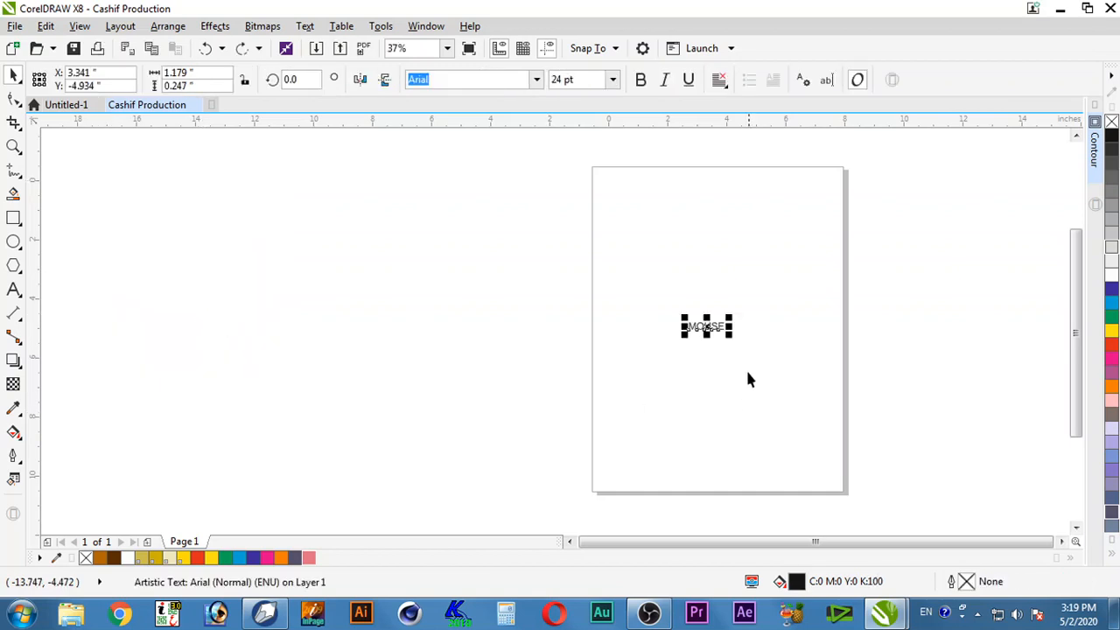
pyautogui.press('Delete')
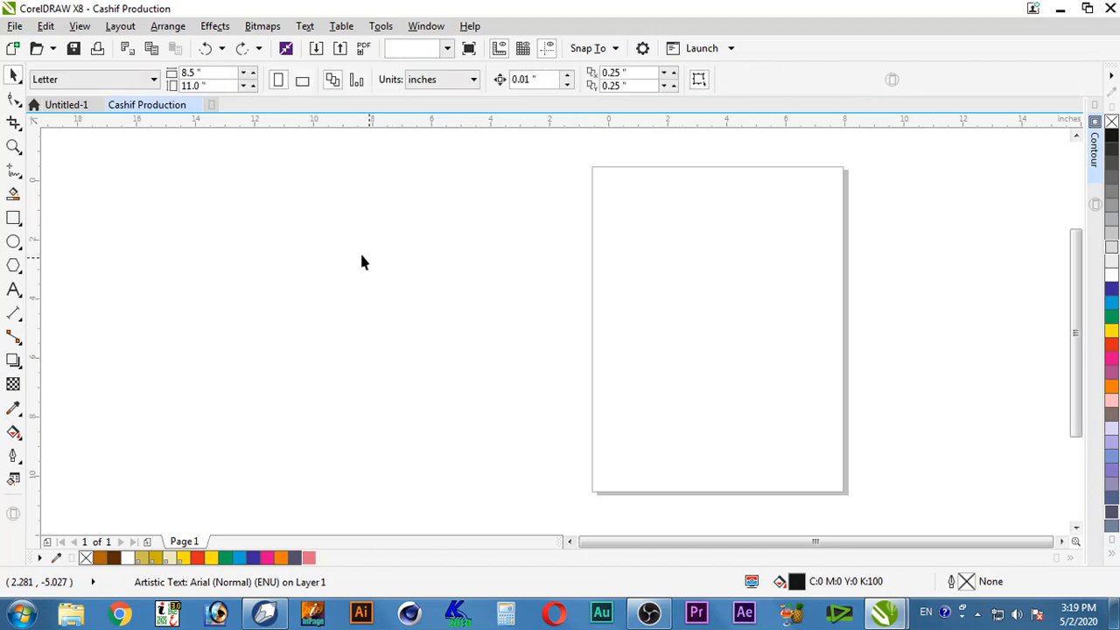
# Examine the context commands of the empty drawing area, including the view and object creation options.
pyautogui.rightClick(255, 215)
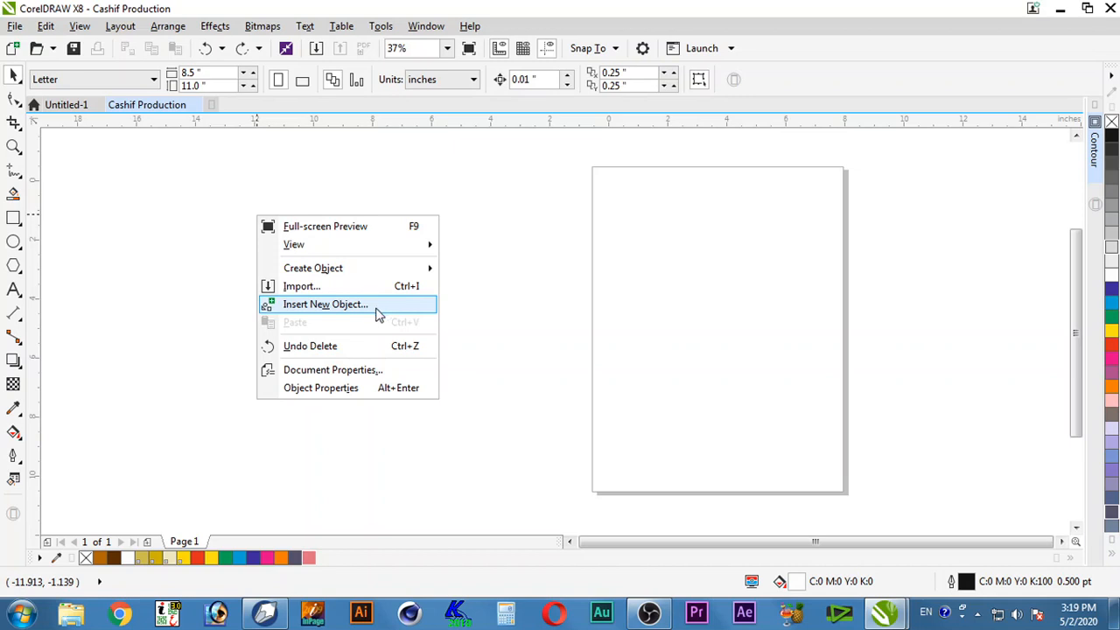
pyautogui.moveTo(352, 271)
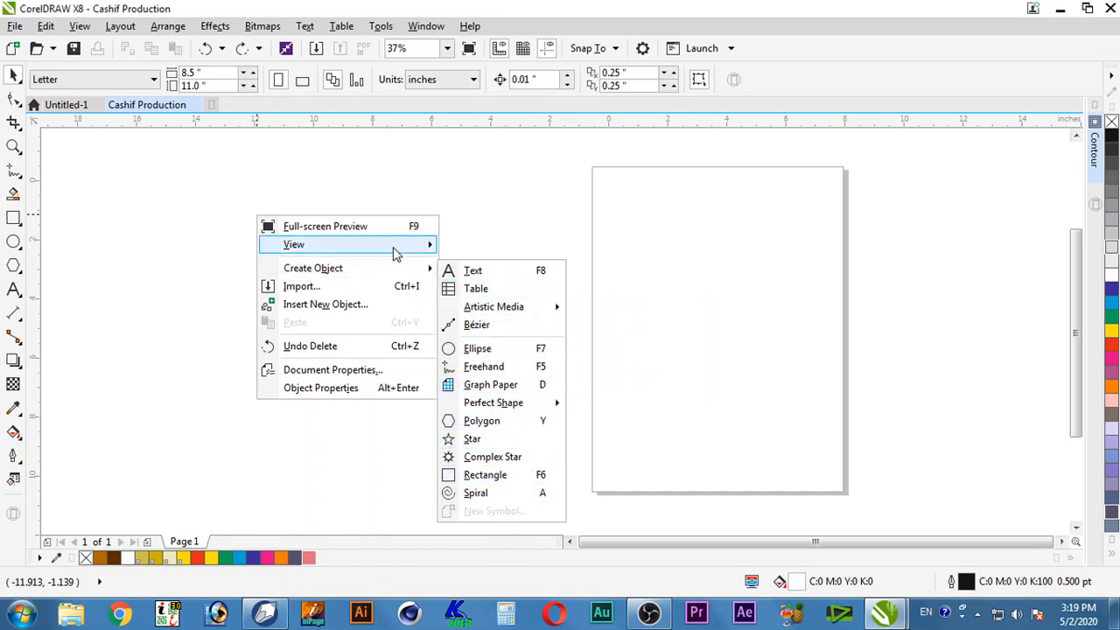
pyautogui.moveTo(393, 248)
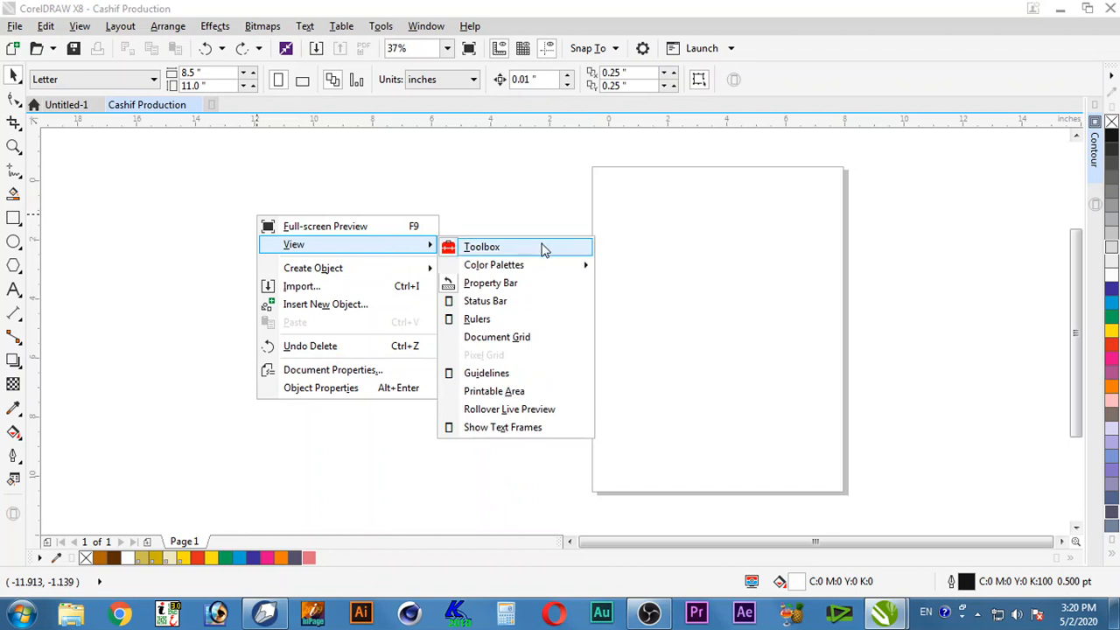
pyautogui.moveTo(545, 271)
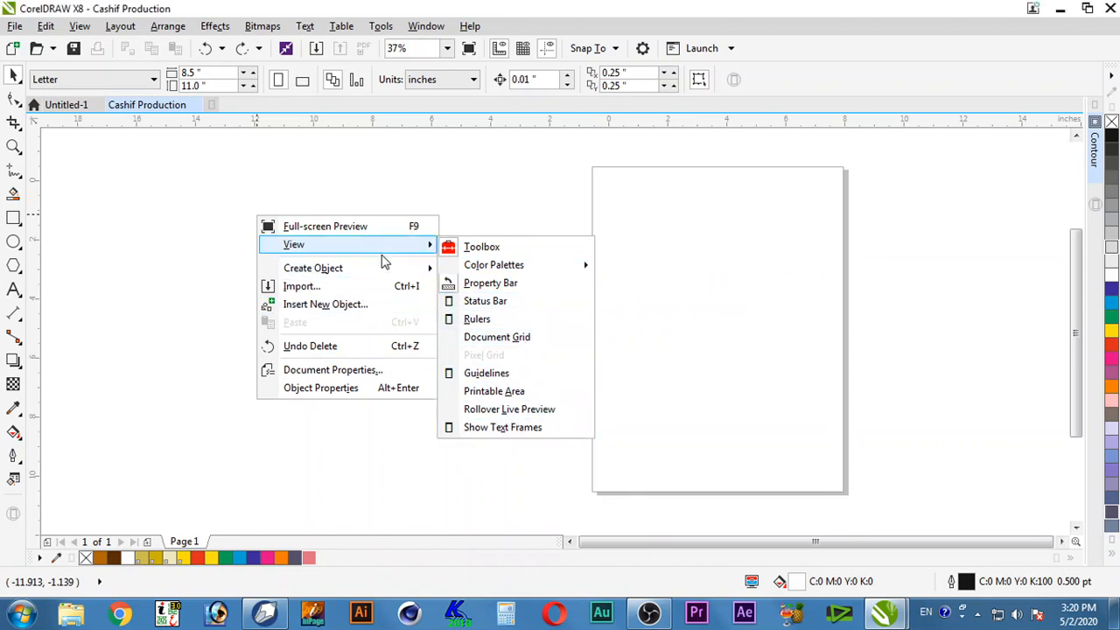
pyautogui.click(135, 178)
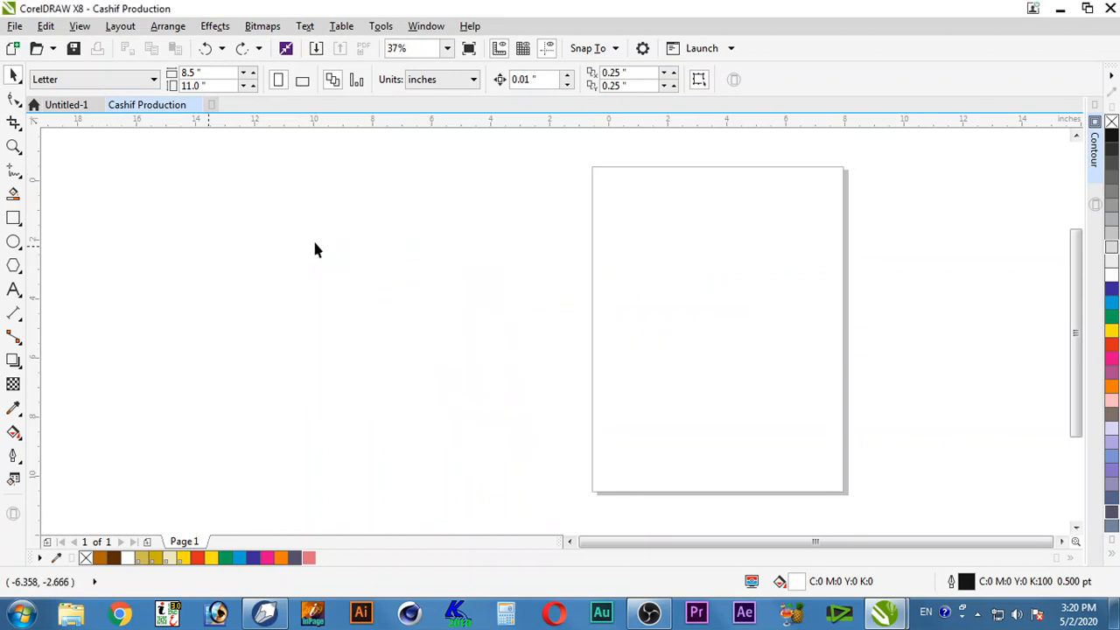
pyautogui.rightClick(134, 169)
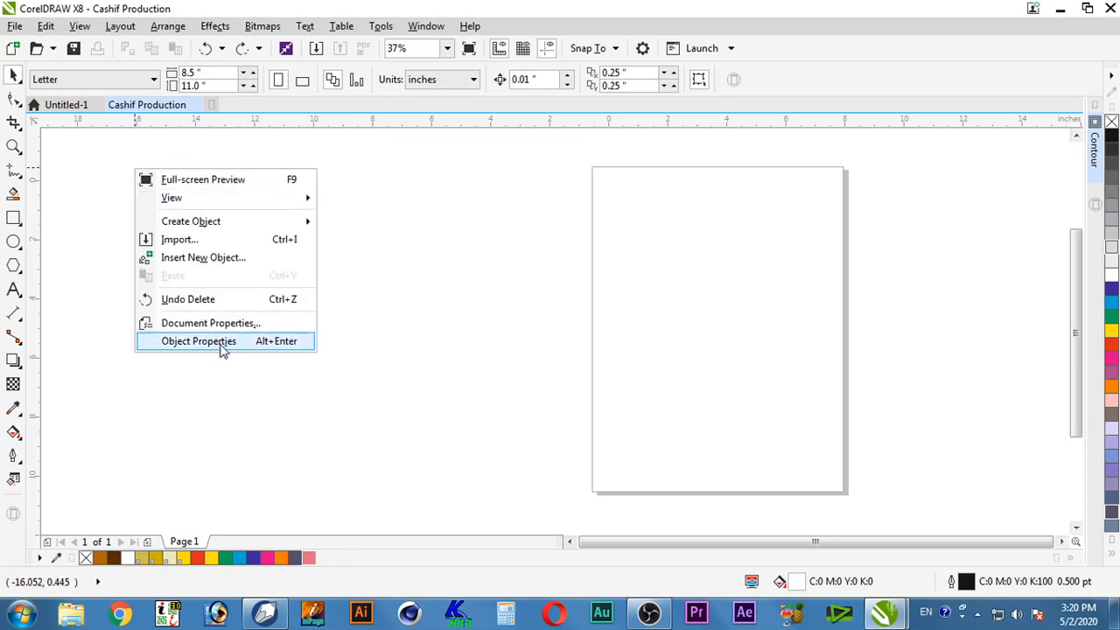
pyautogui.click(466, 341)
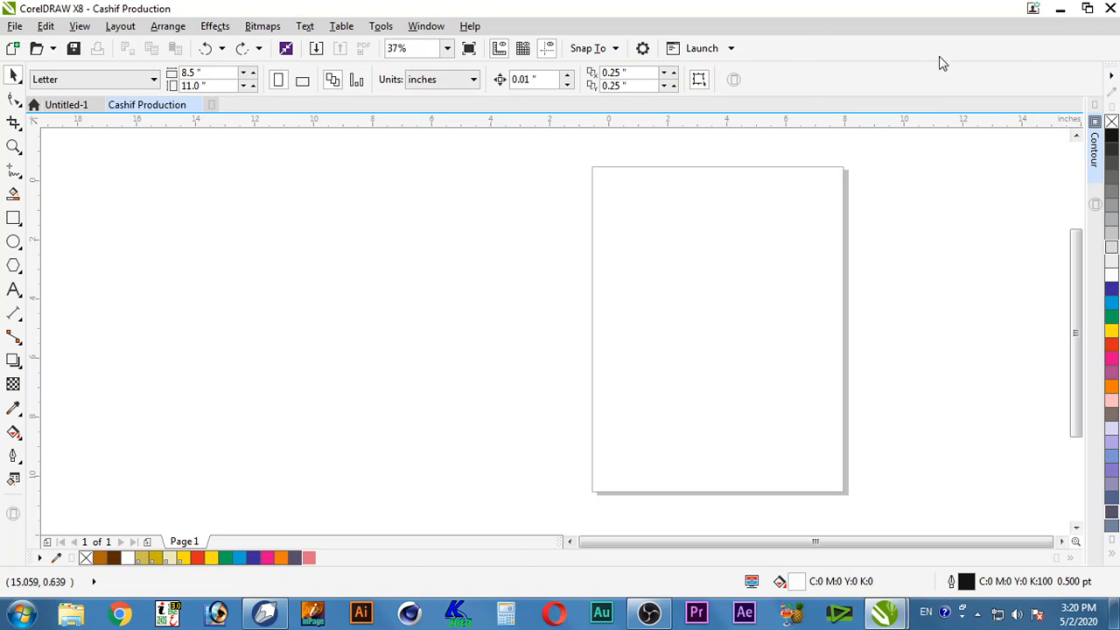
# Look through the toolbar customization options, hide the toolbox and restore it.
pyautogui.rightClick(805, 83)
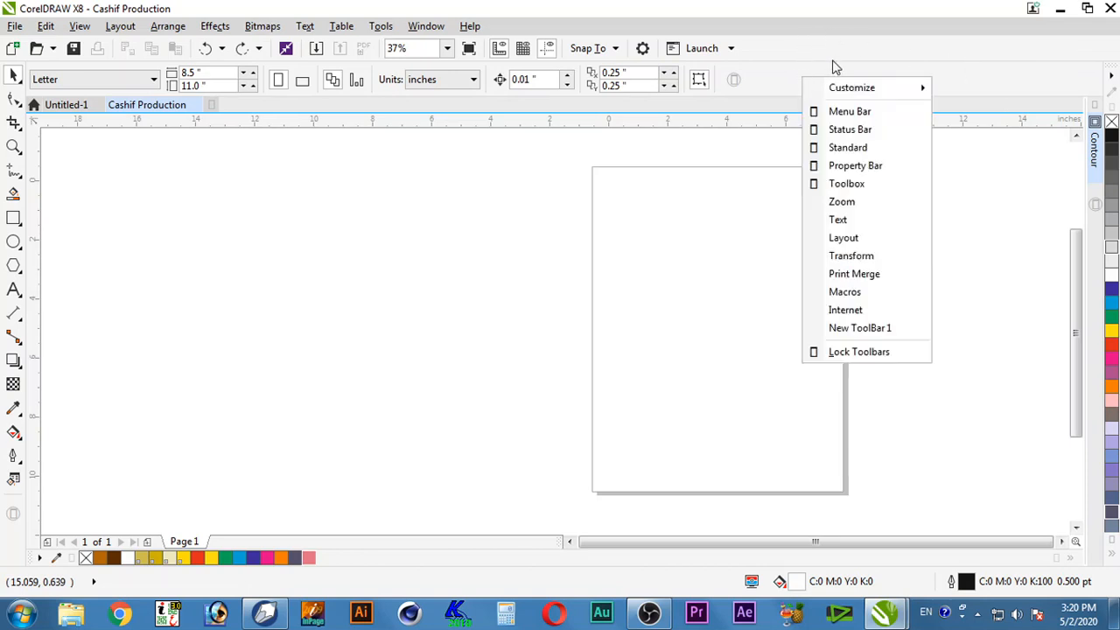
pyautogui.moveTo(863, 93)
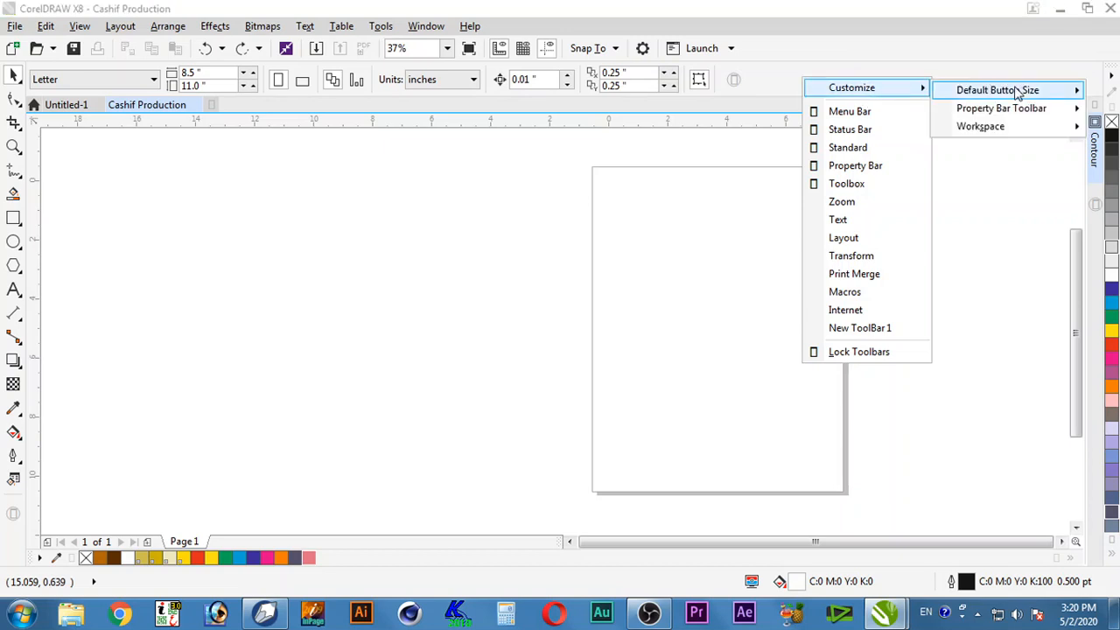
pyautogui.moveTo(997, 127)
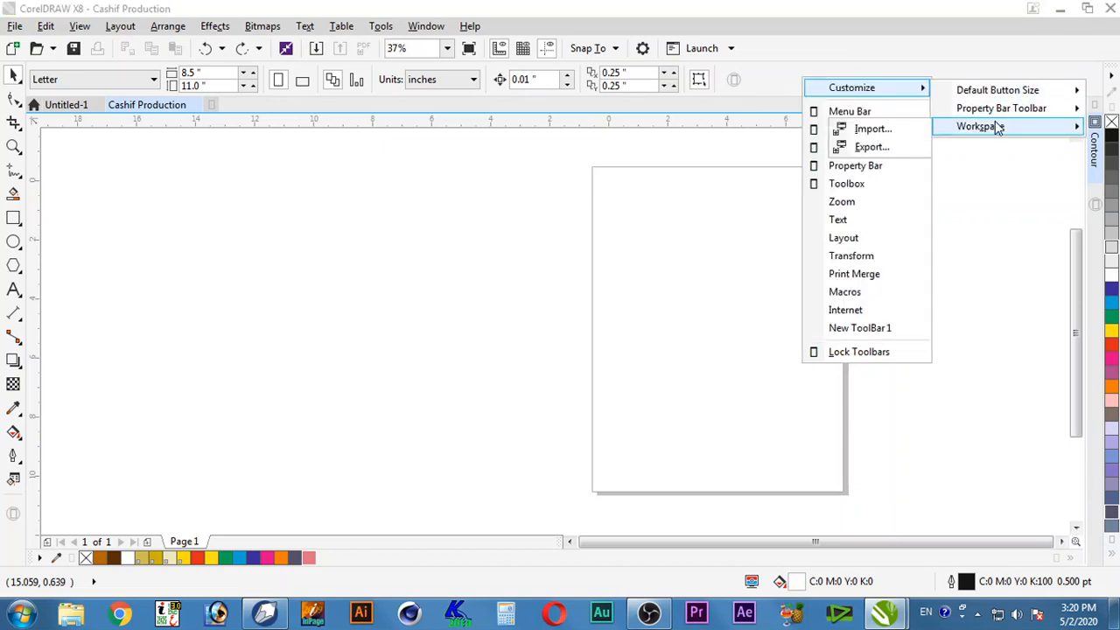
pyautogui.moveTo(999, 96)
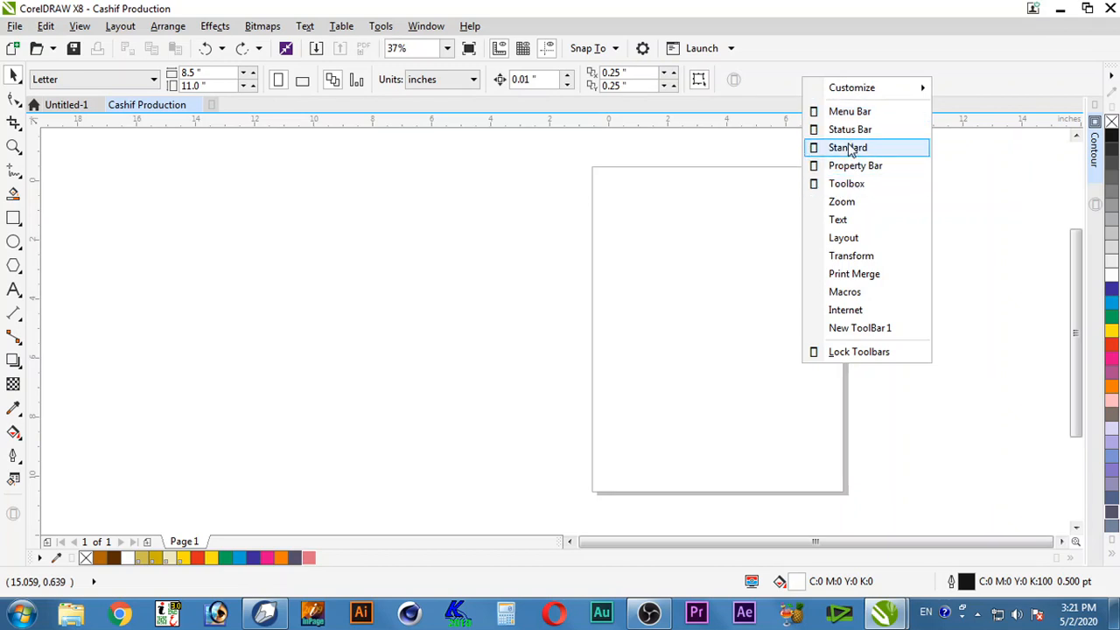
pyautogui.click(866, 193)
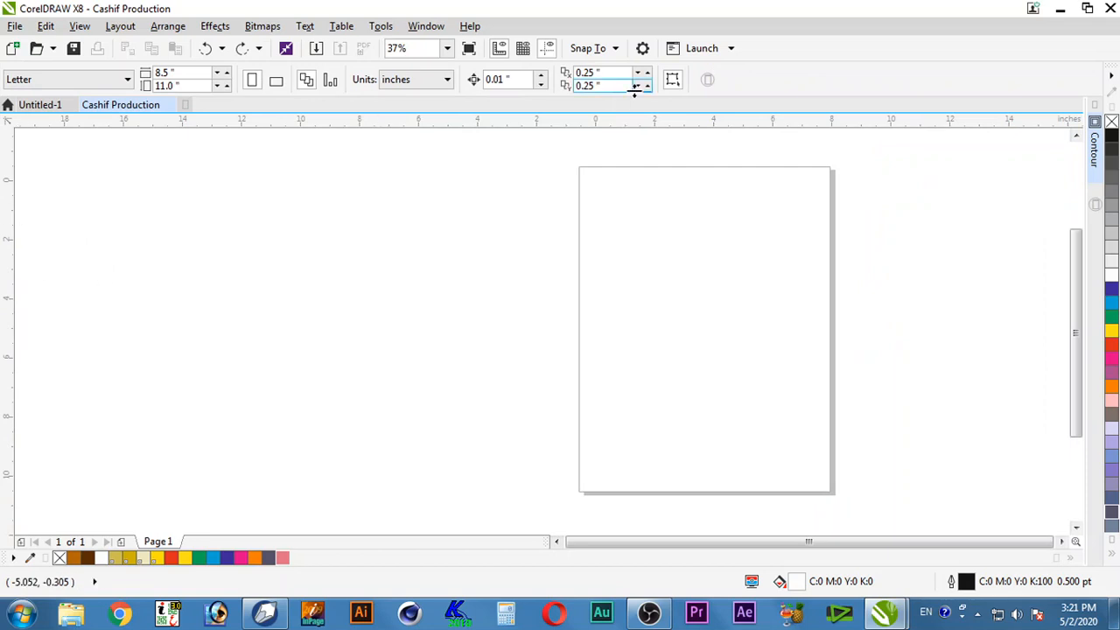
pyautogui.rightClick(818, 87)
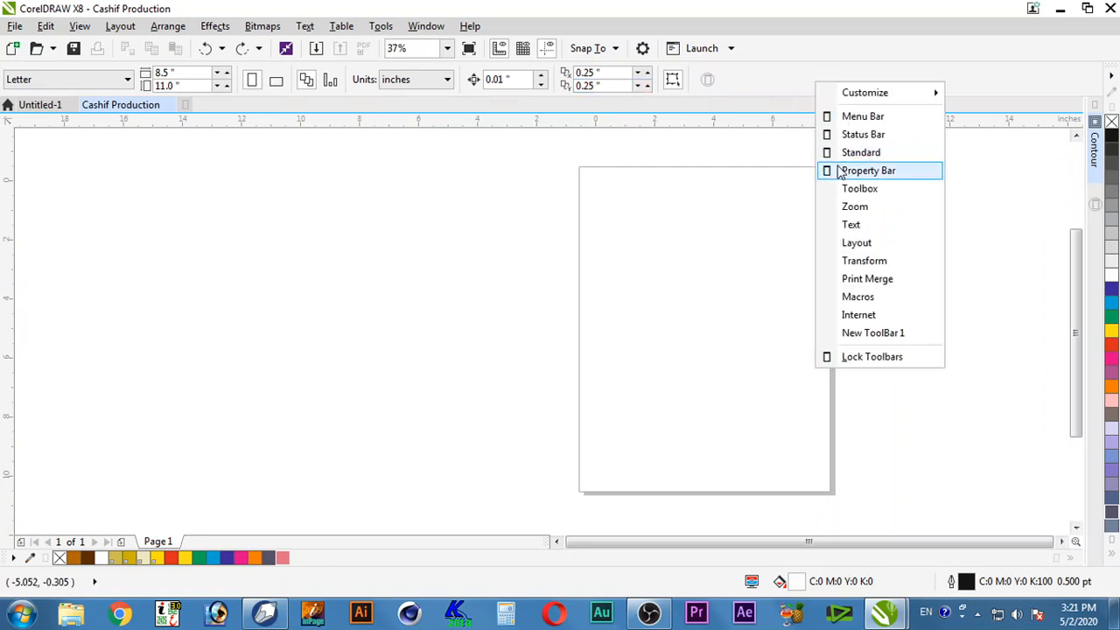
pyautogui.click(884, 192)
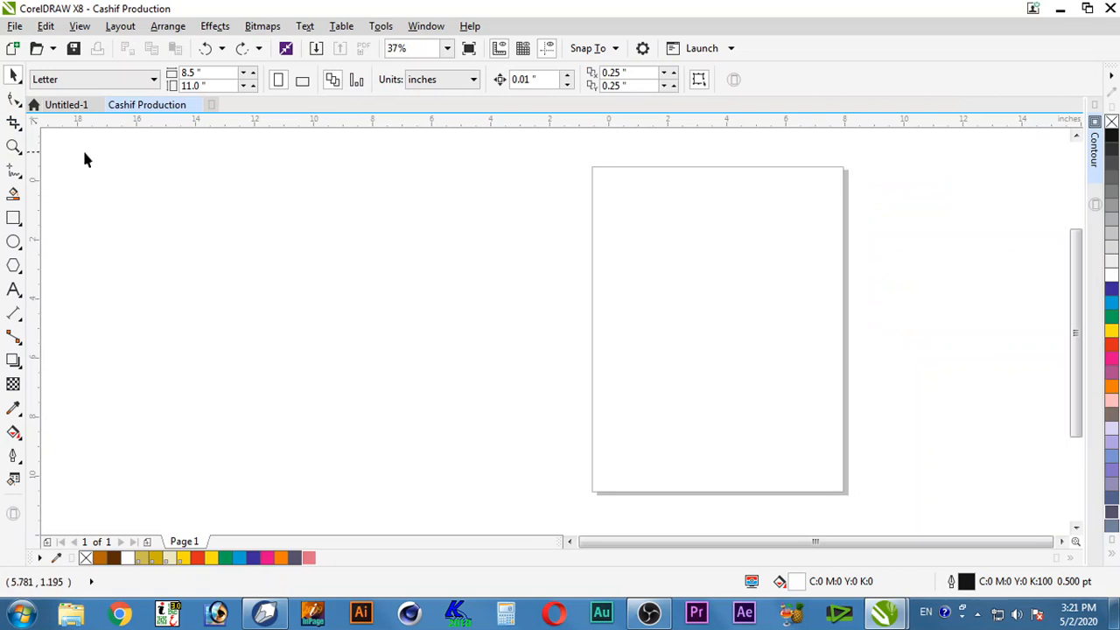
pyautogui.rightClick(773, 79)
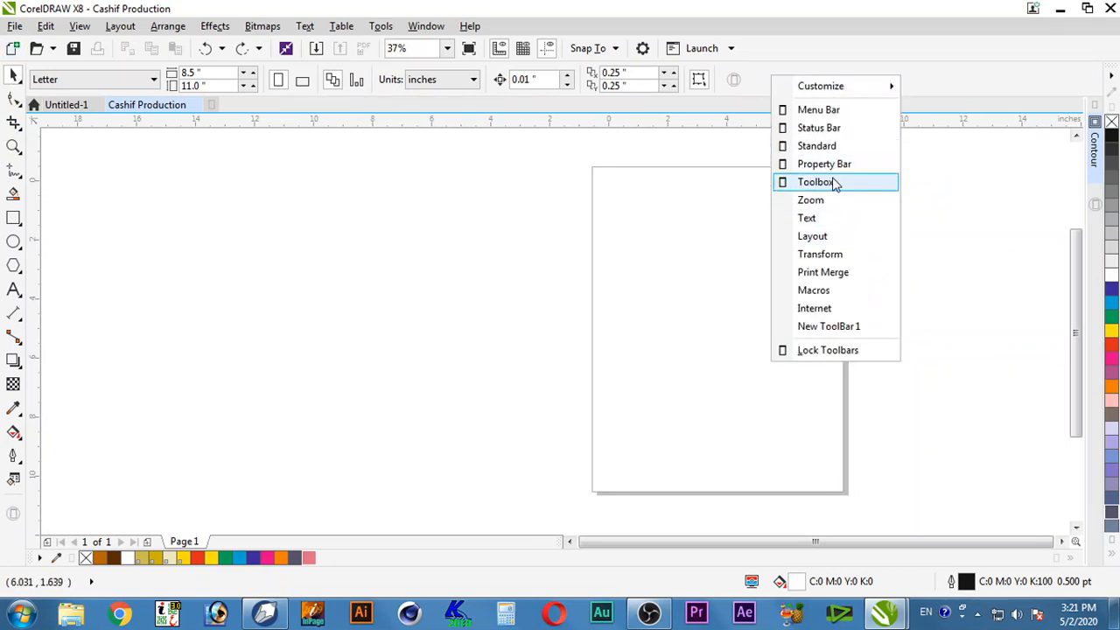
pyautogui.click(884, 61)
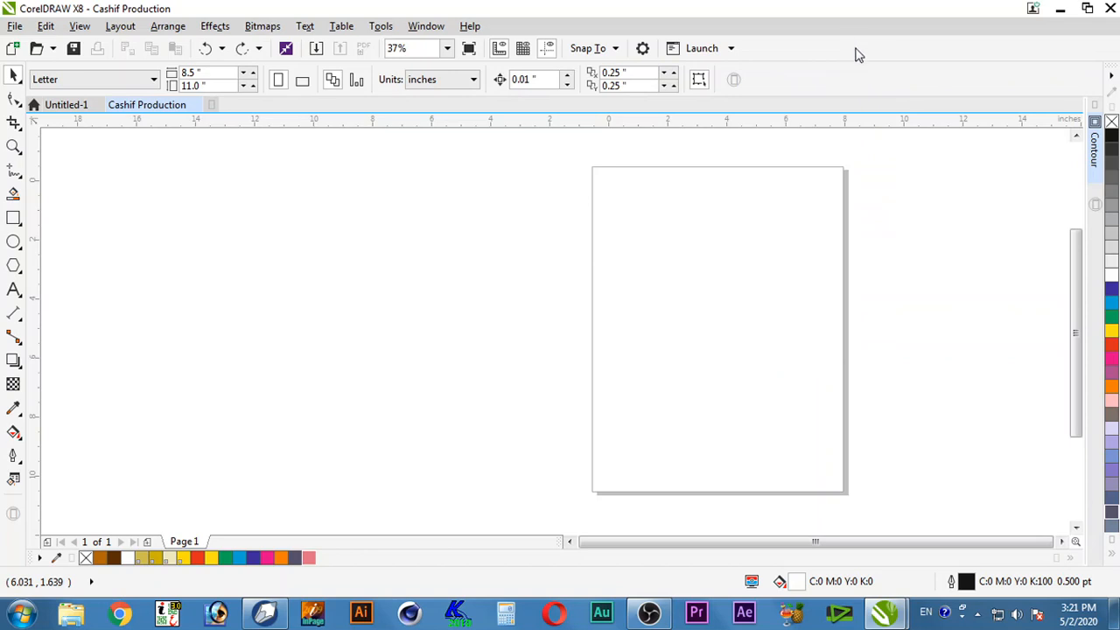
pyautogui.rightClick(862, 57)
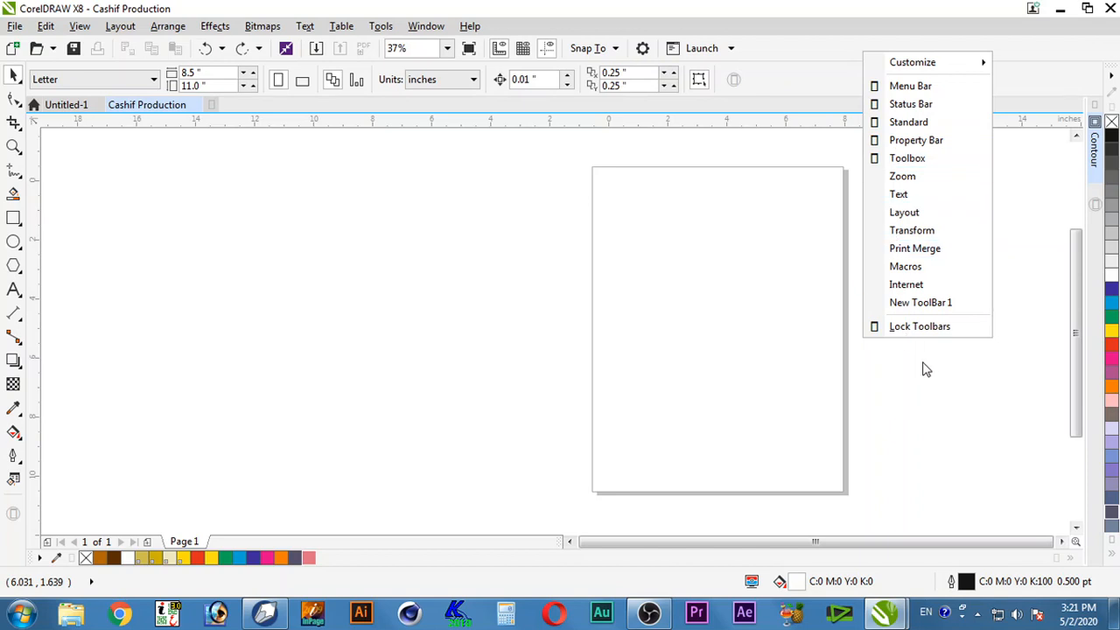
pyautogui.click(394, 244)
pyautogui.rightClick(273, 223)
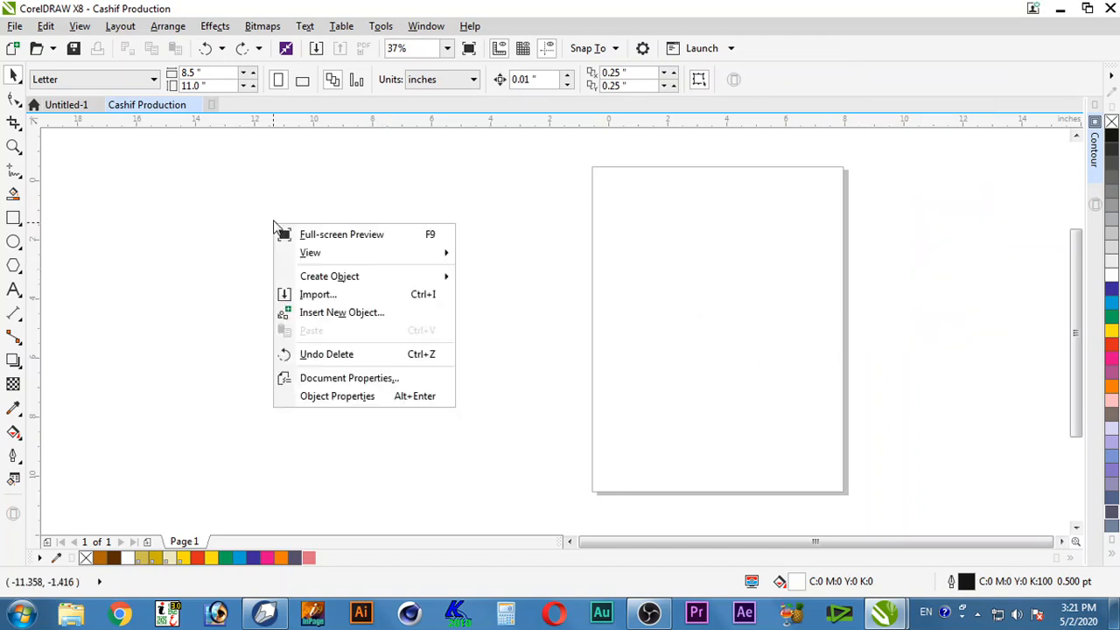
# Draw a rectangle about 7.1 by 5.4 inches to the left of the page and fill it with blue (C:100 M:100 Y:0 K:0).
pyautogui.click(14, 218)
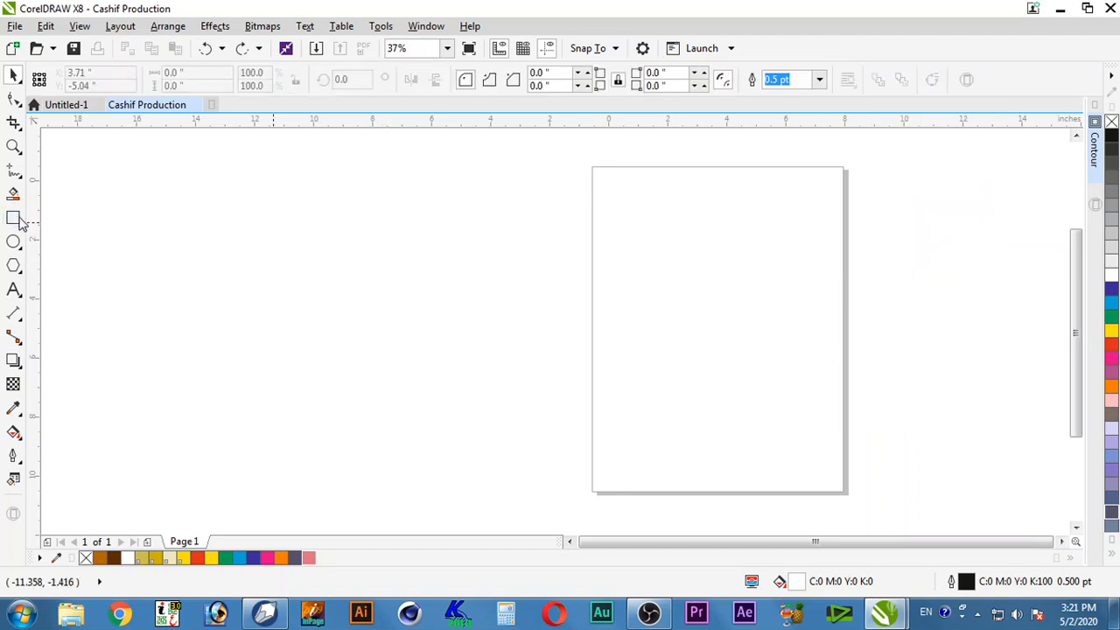
pyautogui.moveTo(295, 228); pyautogui.dragTo(510, 393)
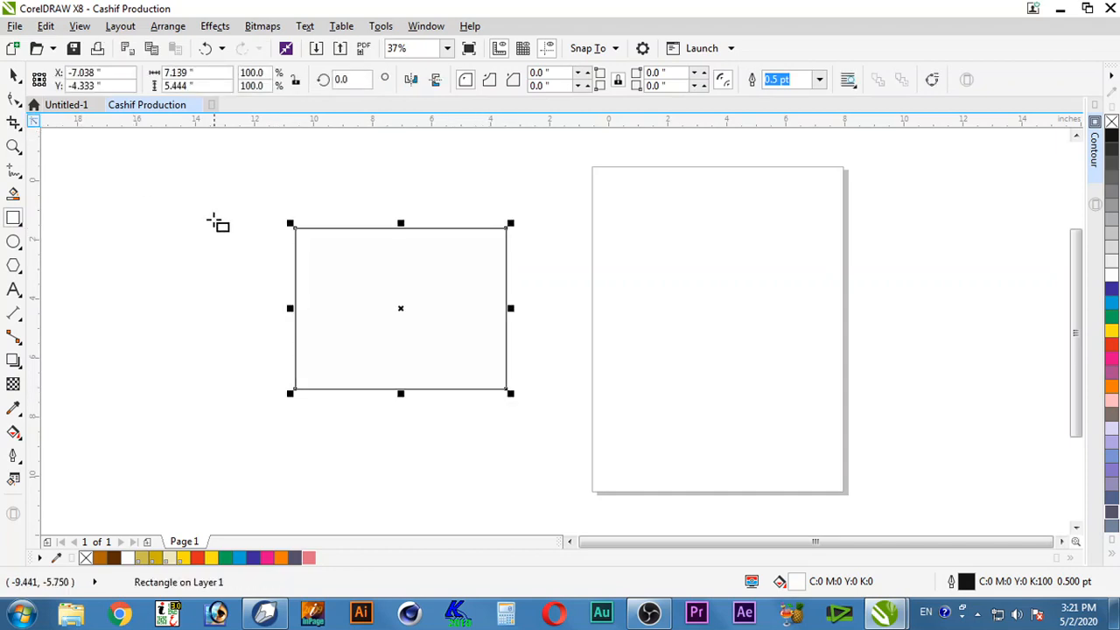
pyautogui.click(1112, 290)
pyautogui.click(14, 75)
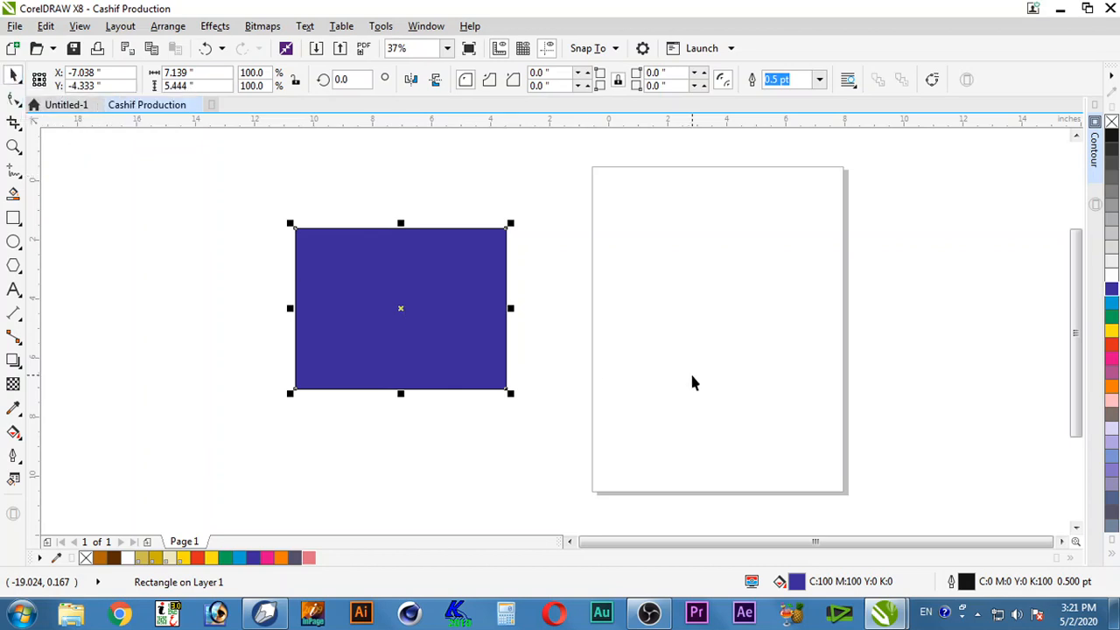
# Compare the context commands of the blue rectangle with those of the empty page.
pyautogui.rightClick(419, 264)
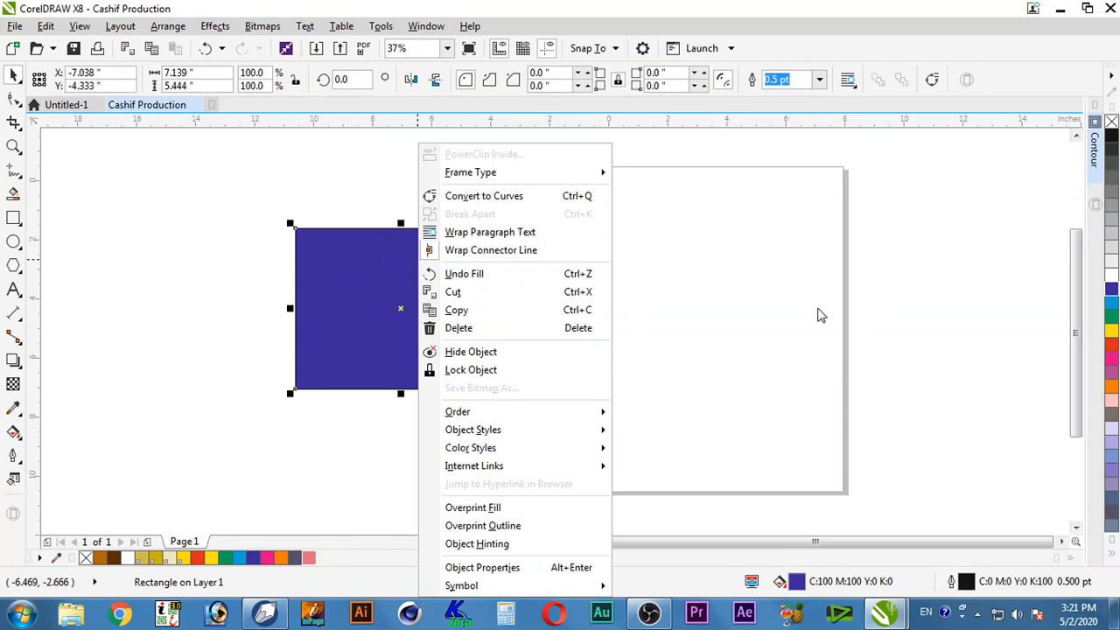
pyautogui.click(624, 216)
pyautogui.rightClick(625, 216)
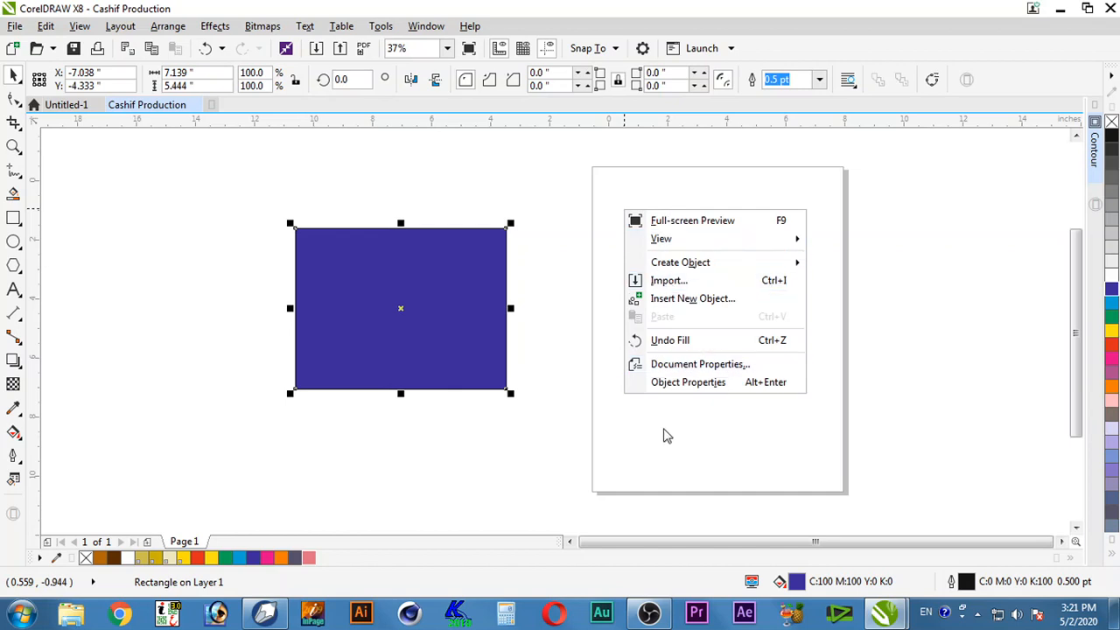
pyautogui.click(364, 260)
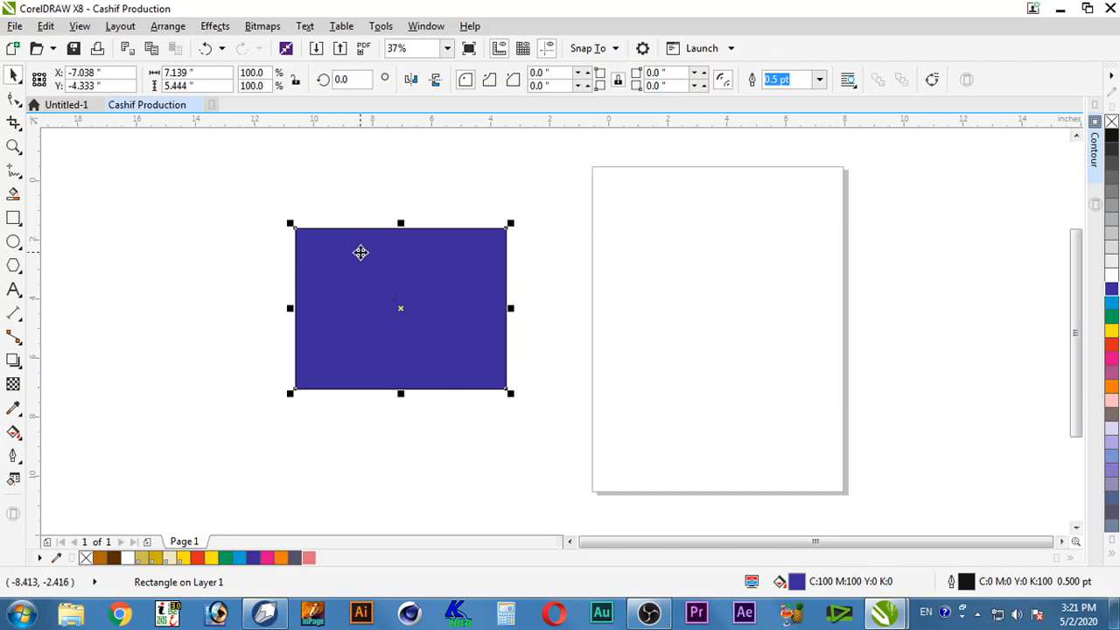
# Copy the blue rectangle to the clipboard and view the paste command for the empty drawing area.
pyautogui.rightClick(362, 253)
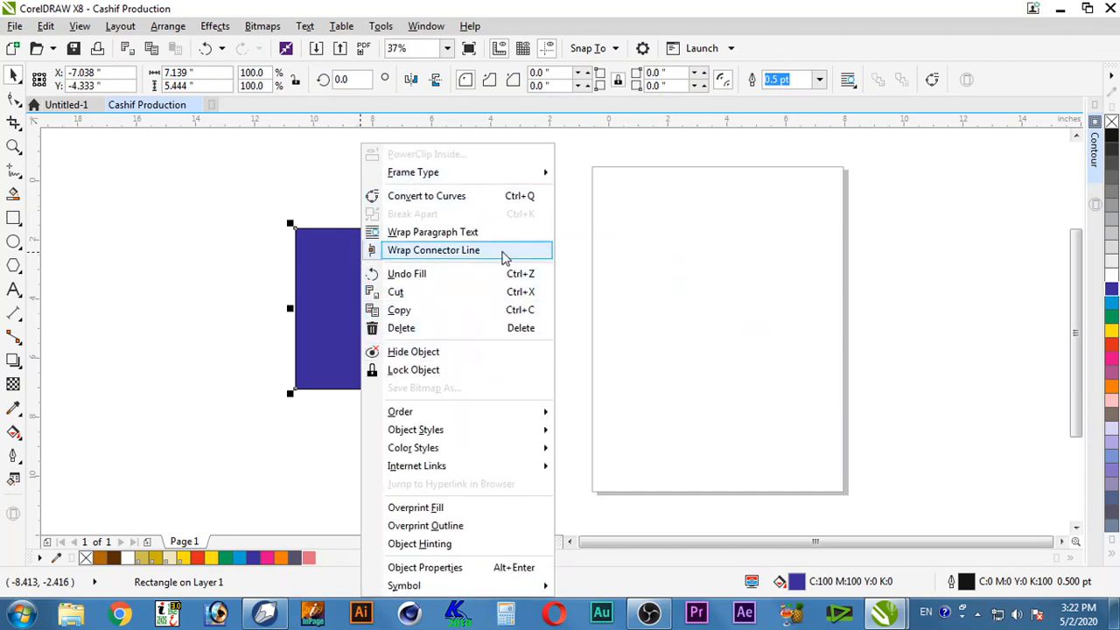
pyautogui.moveTo(534, 174)
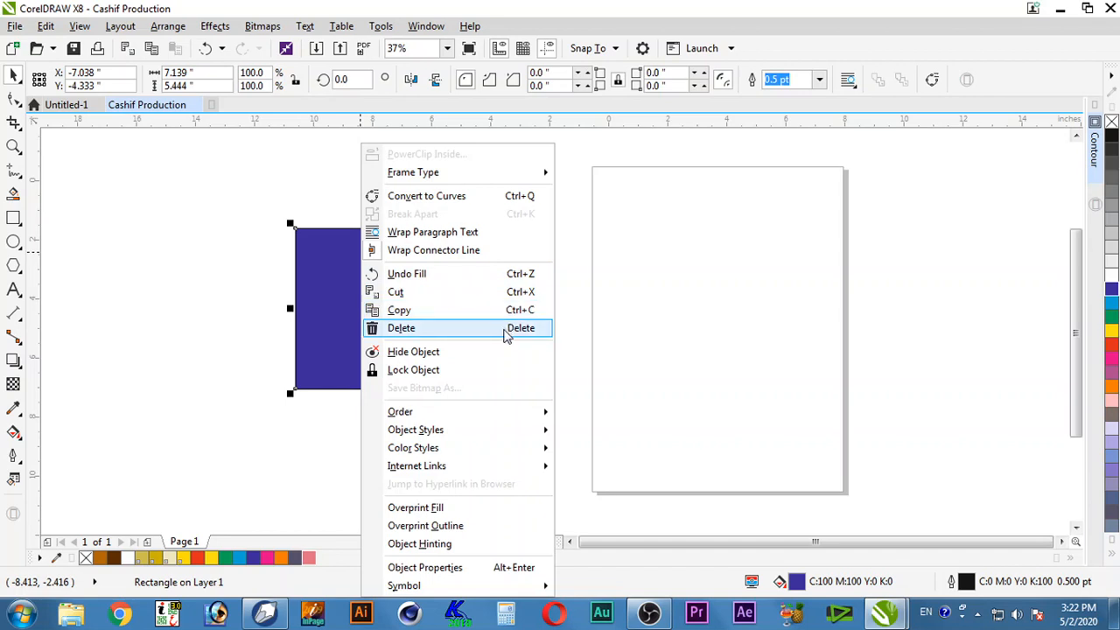
pyautogui.click(431, 313)
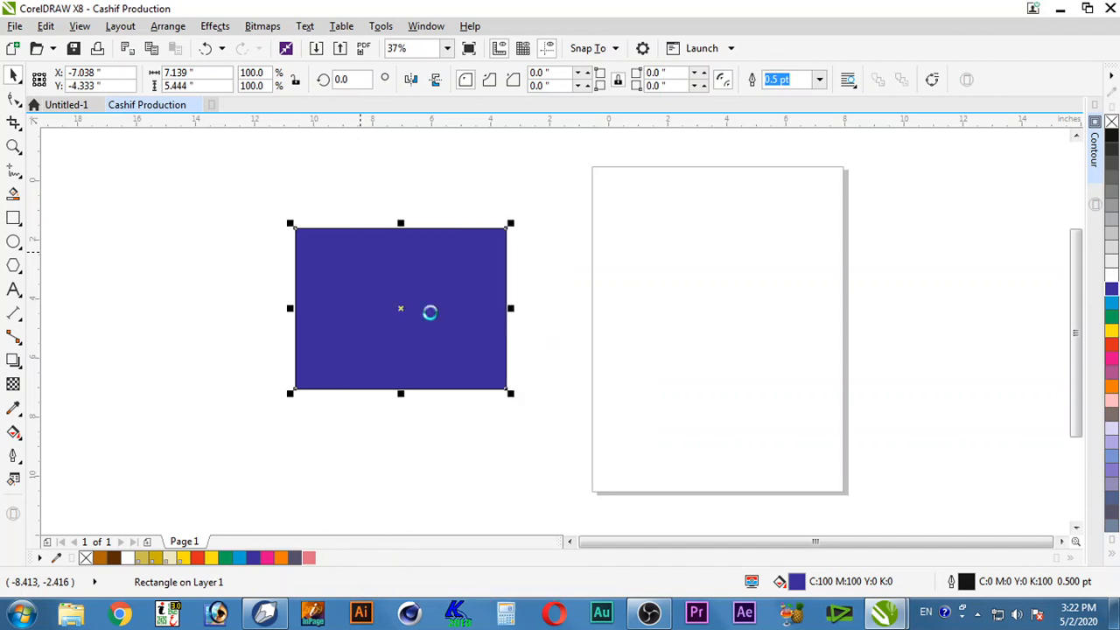
pyautogui.rightClick(559, 215)
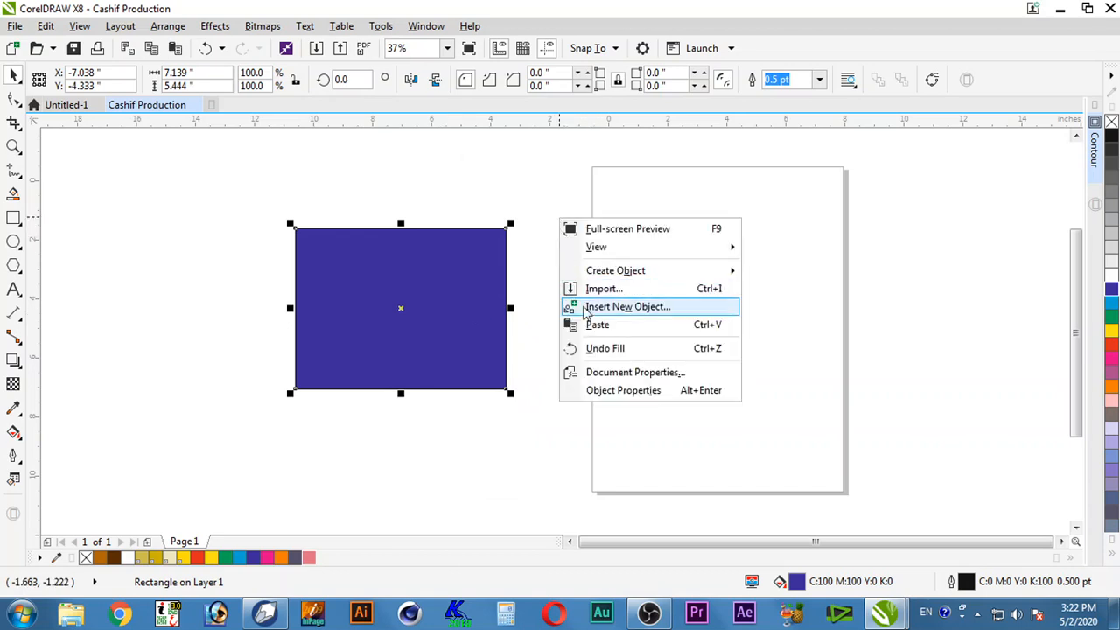
pyautogui.click(596, 331)
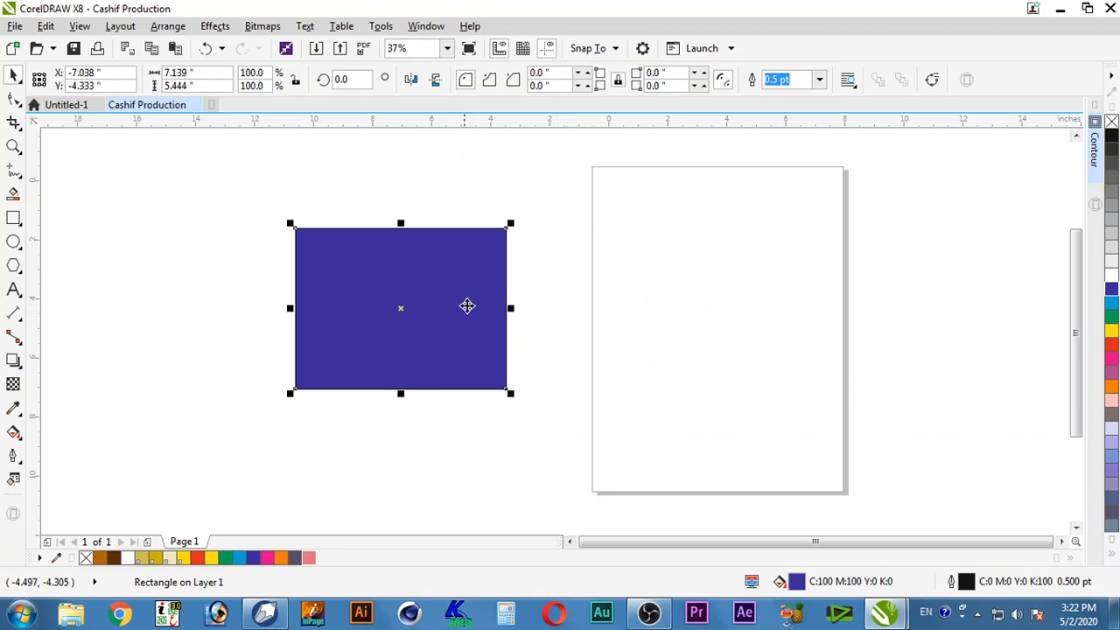
# Examine the blue rectangle's context commands, including its Order, Color Styles and Internet Links options.
pyautogui.rightClick(443, 289)
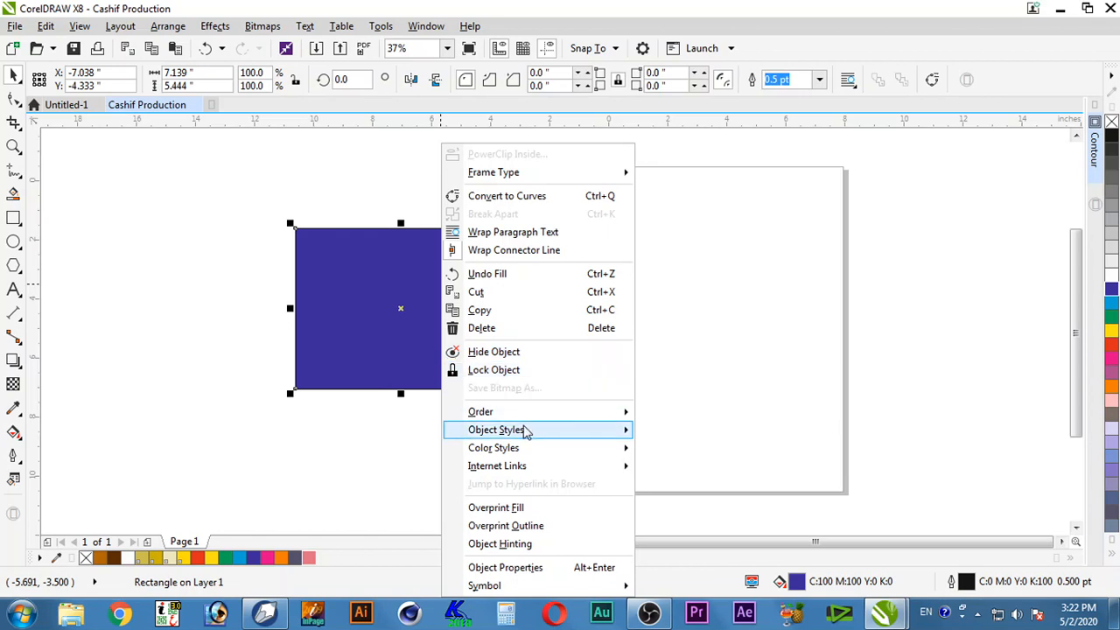
pyautogui.moveTo(547, 420)
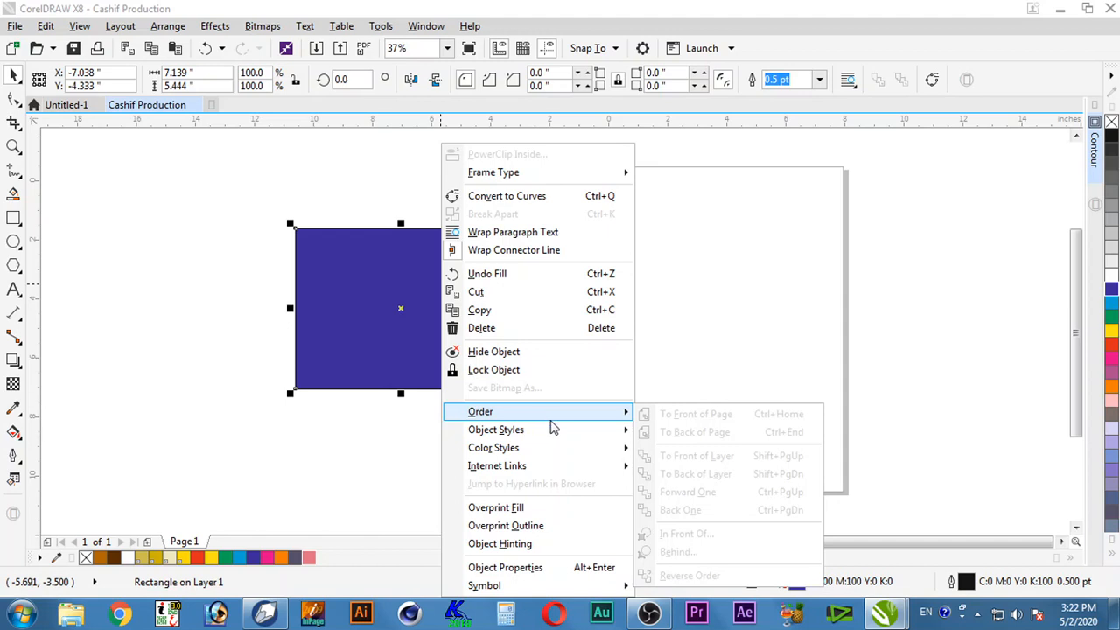
pyautogui.moveTo(585, 444)
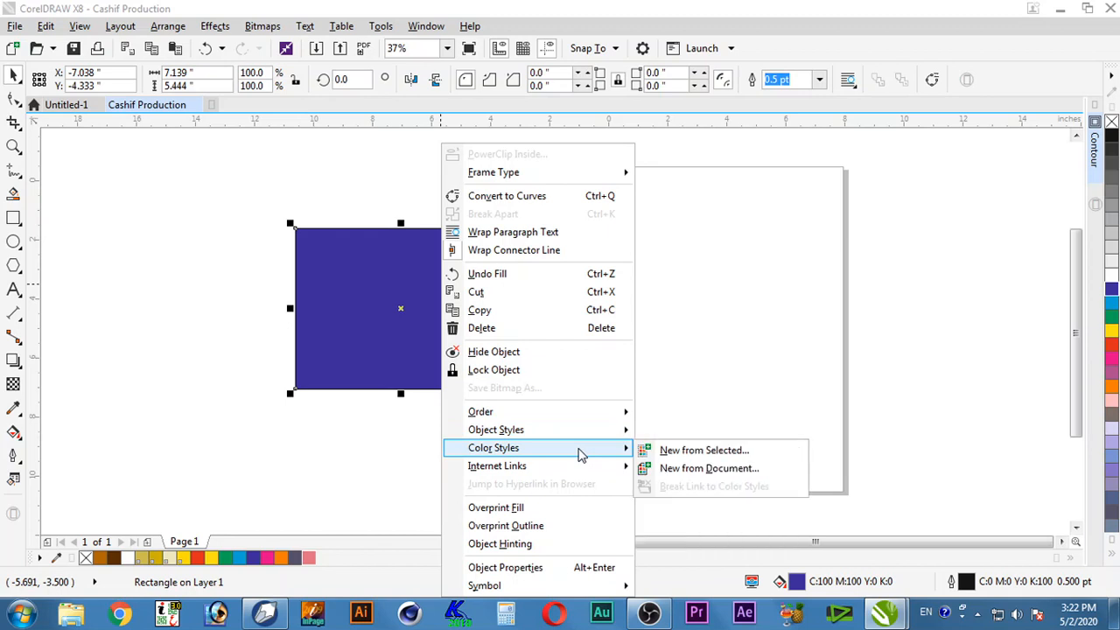
pyautogui.moveTo(581, 472)
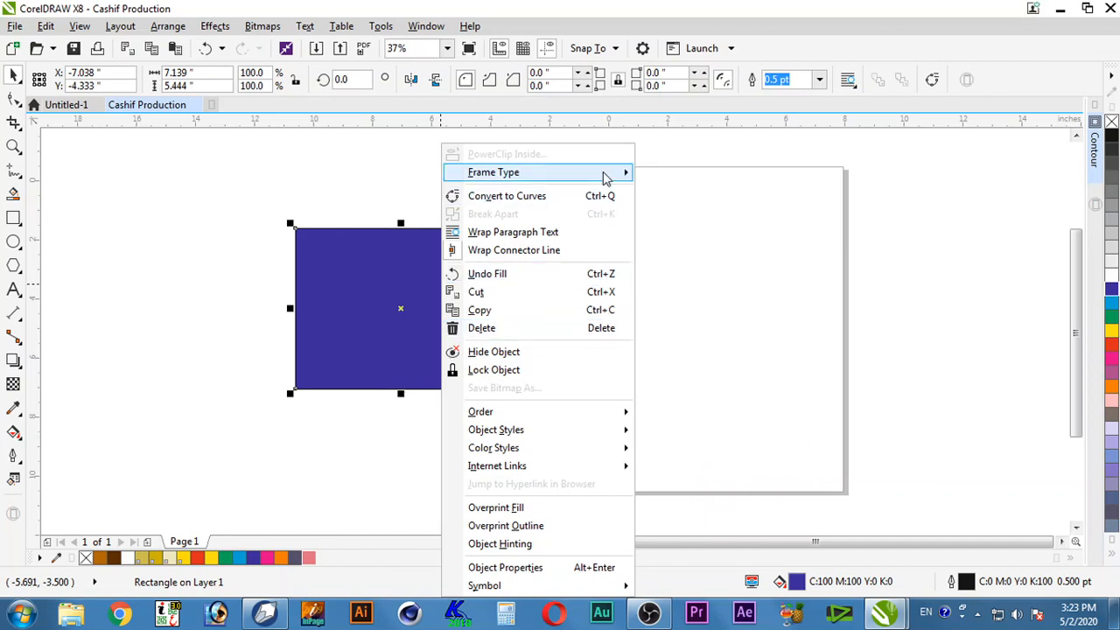
pyautogui.click(190, 177)
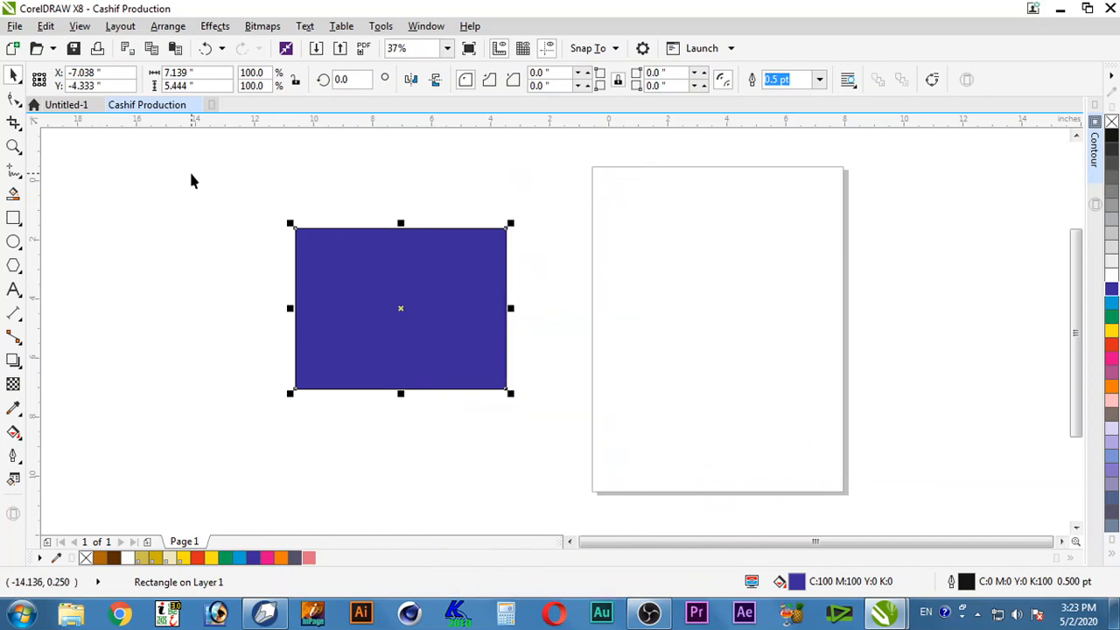
# Compare the context commands of the empty drawing area with the list of available toolbars.
pyautogui.rightClick(113, 180)
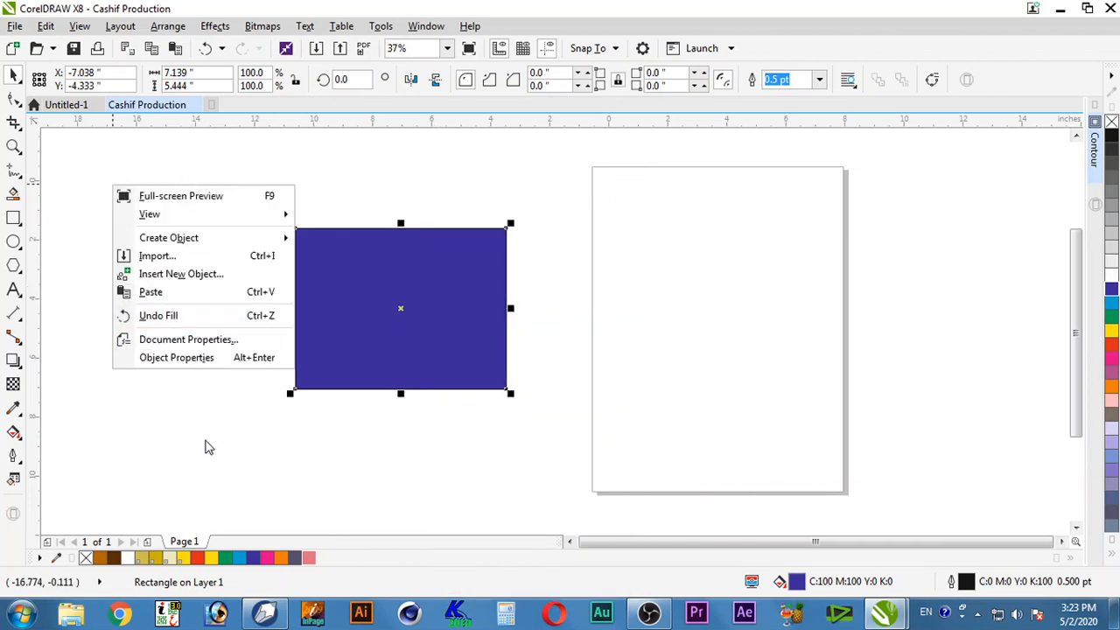
pyautogui.click(266, 175)
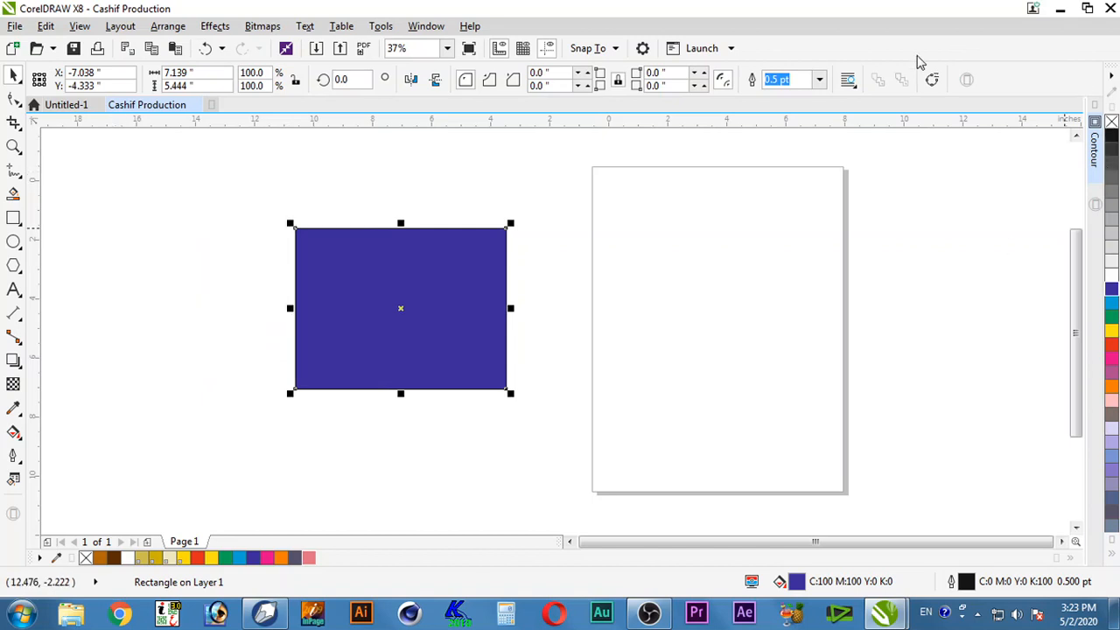
pyautogui.rightClick(972, 51)
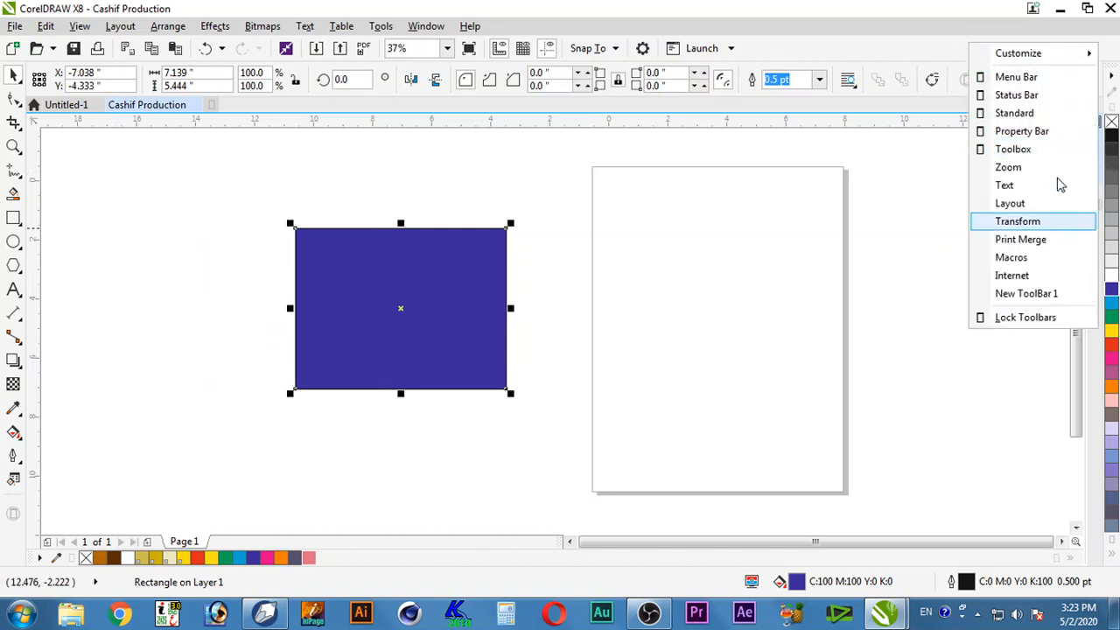
pyautogui.click(745, 267)
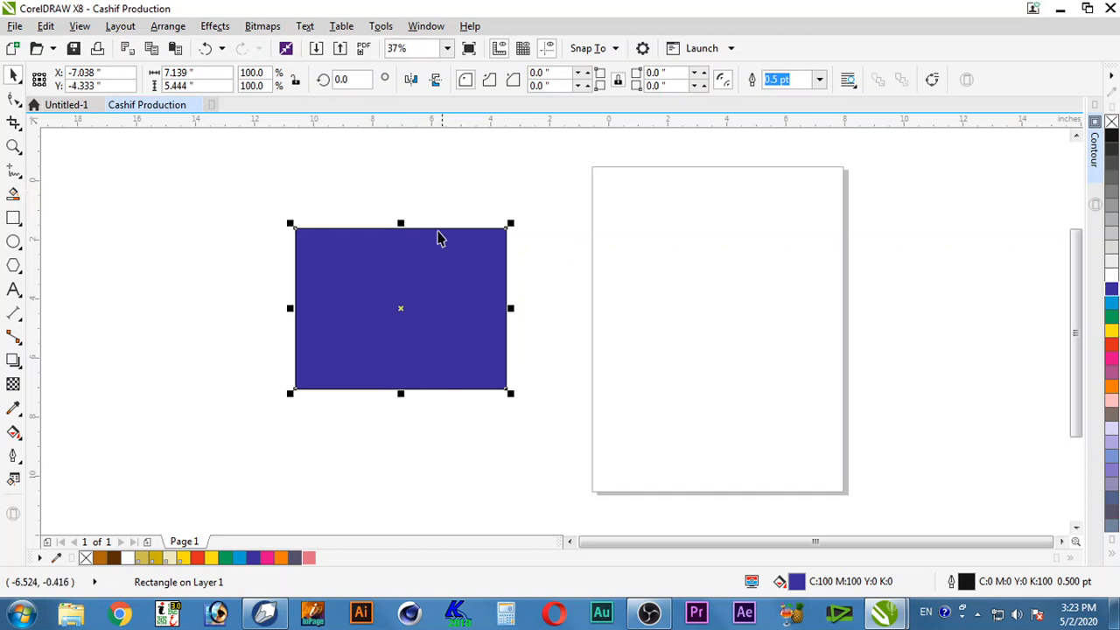
# Deselect the blue rectangle and draw a rectangle about 3.1 by 3.3 inches on the page.
pyautogui.click(342, 166)
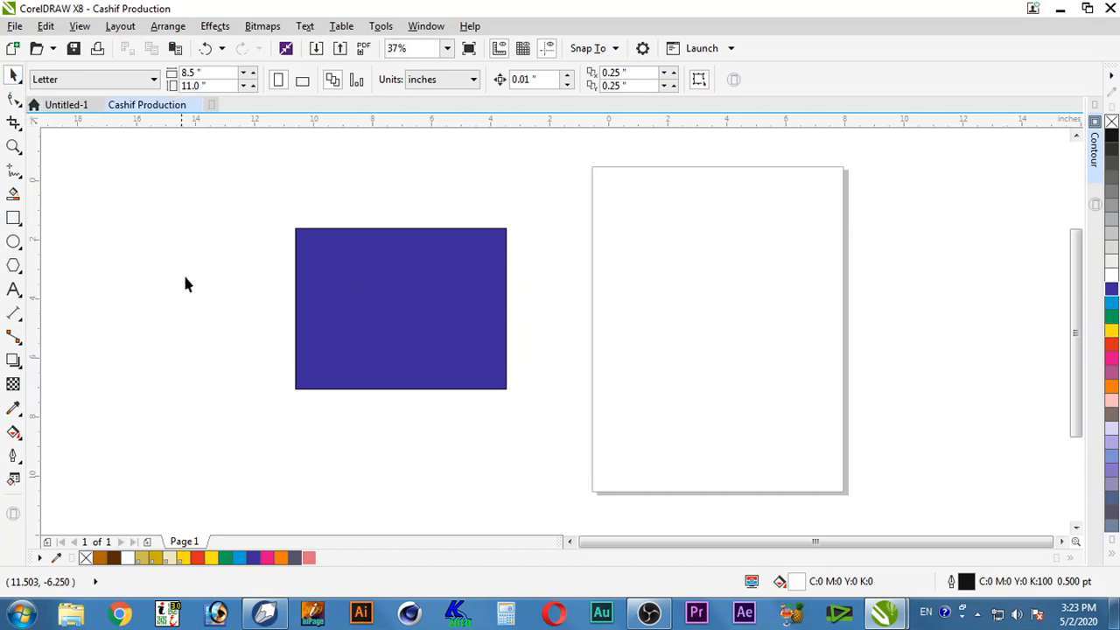
pyautogui.click(14, 219)
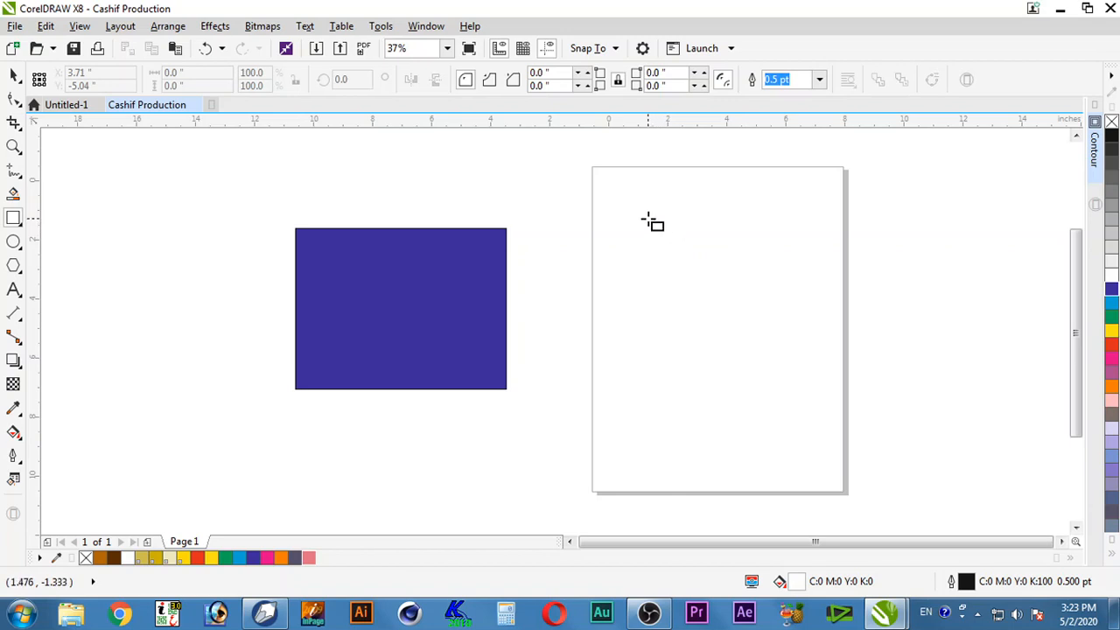
pyautogui.moveTo(632, 248); pyautogui.dragTo(725, 344)
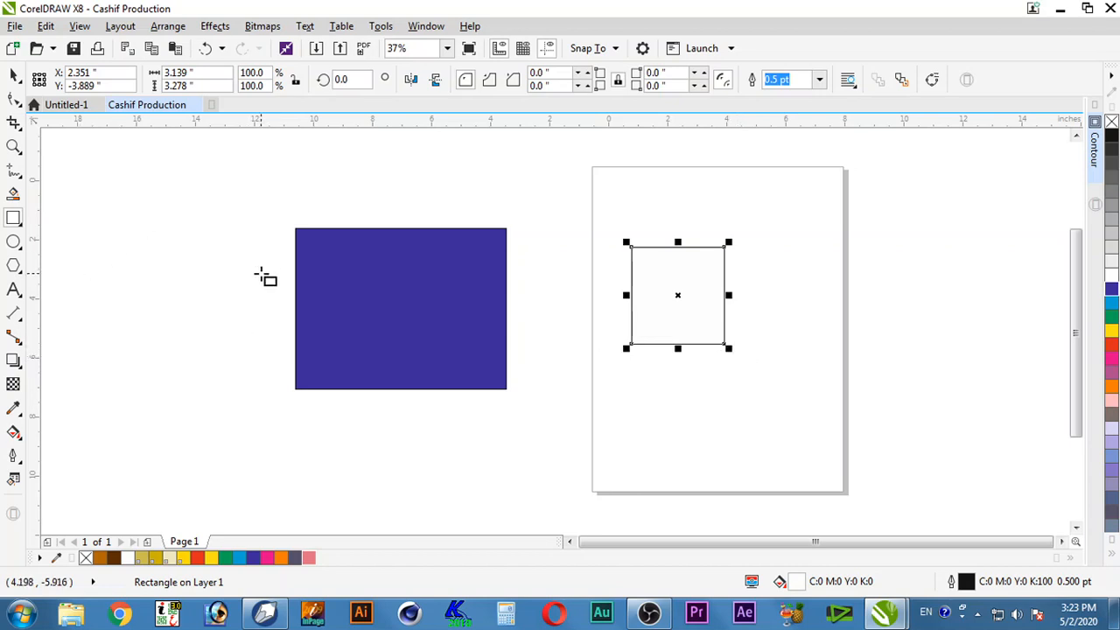
# Draw a rectangle about 3.3 by 4.7 inches to the left of the blue rectangle.
pyautogui.click(125, 220)
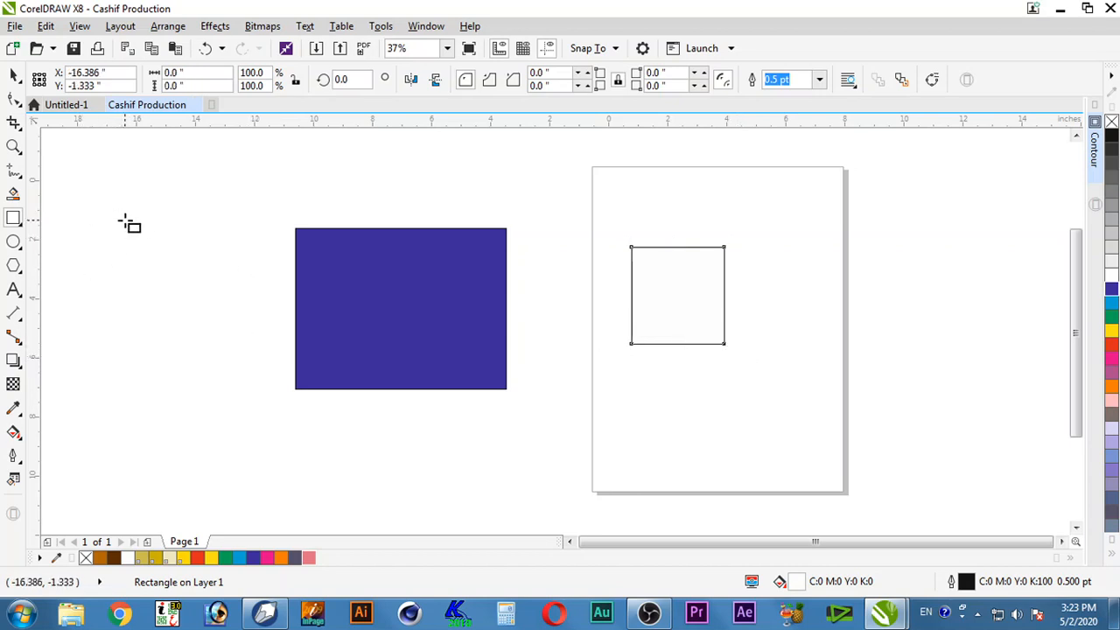
pyautogui.moveTo(126, 220); pyautogui.dragTo(201, 295)
pyautogui.press('Escape')
pyautogui.moveTo(98, 203); pyautogui.dragTo(224, 358)
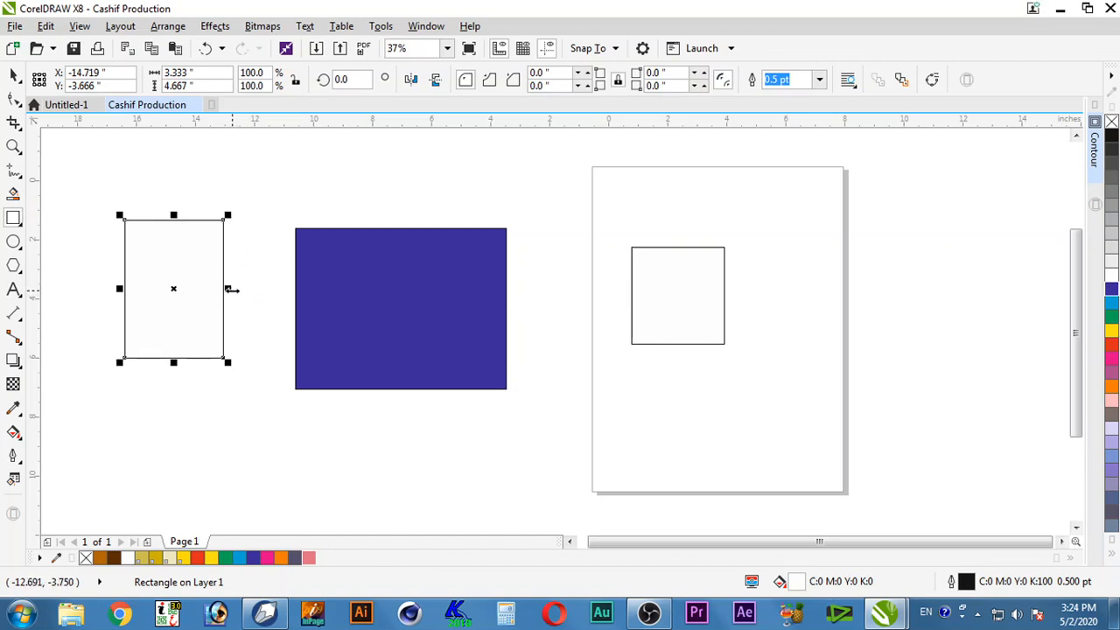
# Resize the rectangle left of the blue one to about 4.6 by 2.6 inches.
pyautogui.moveTo(228, 289); pyautogui.dragTo(295, 290)
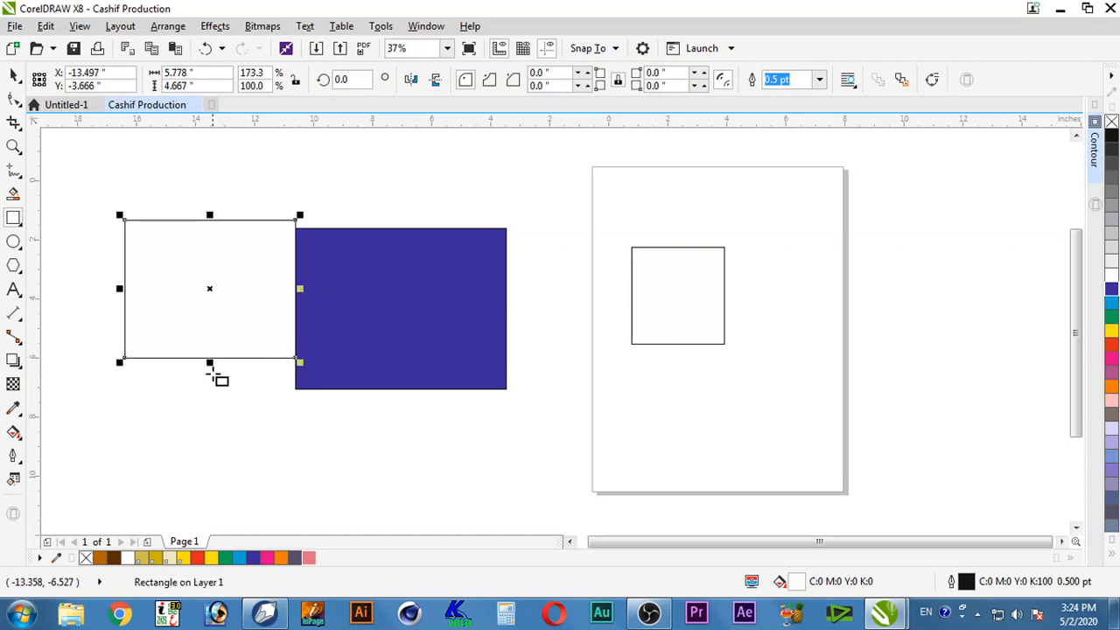
pyautogui.moveTo(211, 358); pyautogui.dragTo(292, 296)
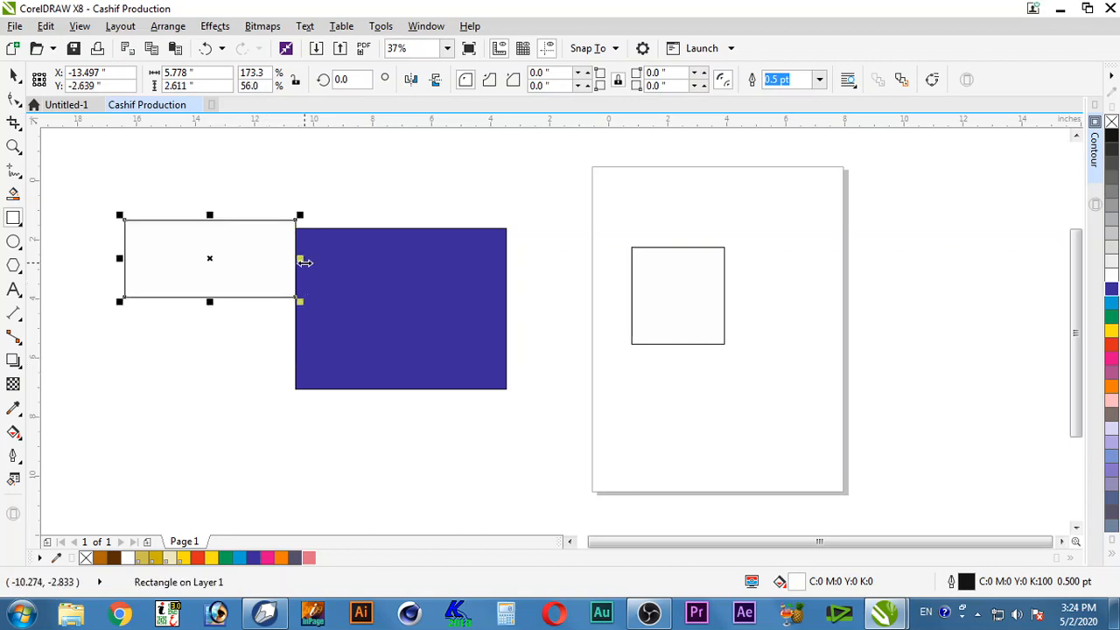
pyautogui.moveTo(301, 258); pyautogui.dragTo(262, 269)
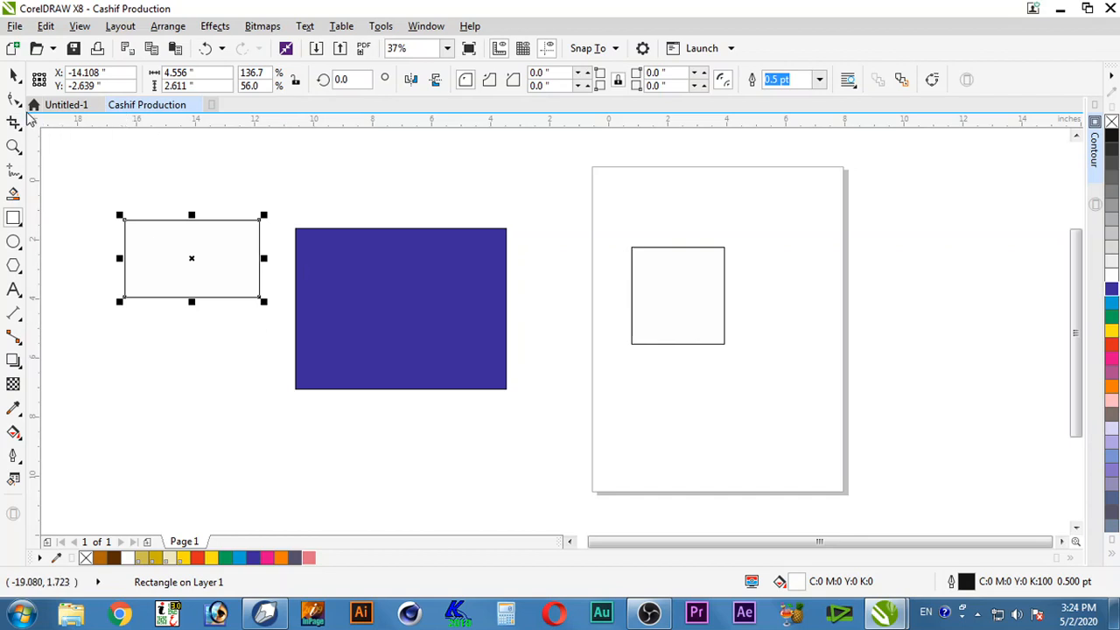
# Select and deselect the rectangle on the page with the Pick tool, switching it once to its rotation and skew handles.
pyautogui.click(13, 78)
pyautogui.click(622, 275)
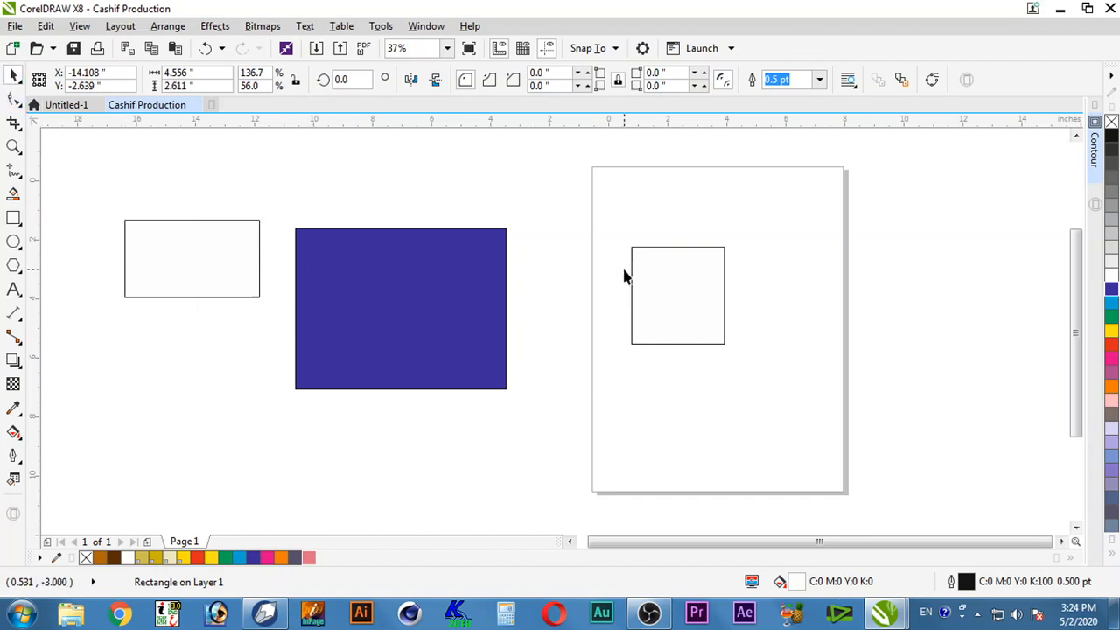
pyautogui.click(655, 290)
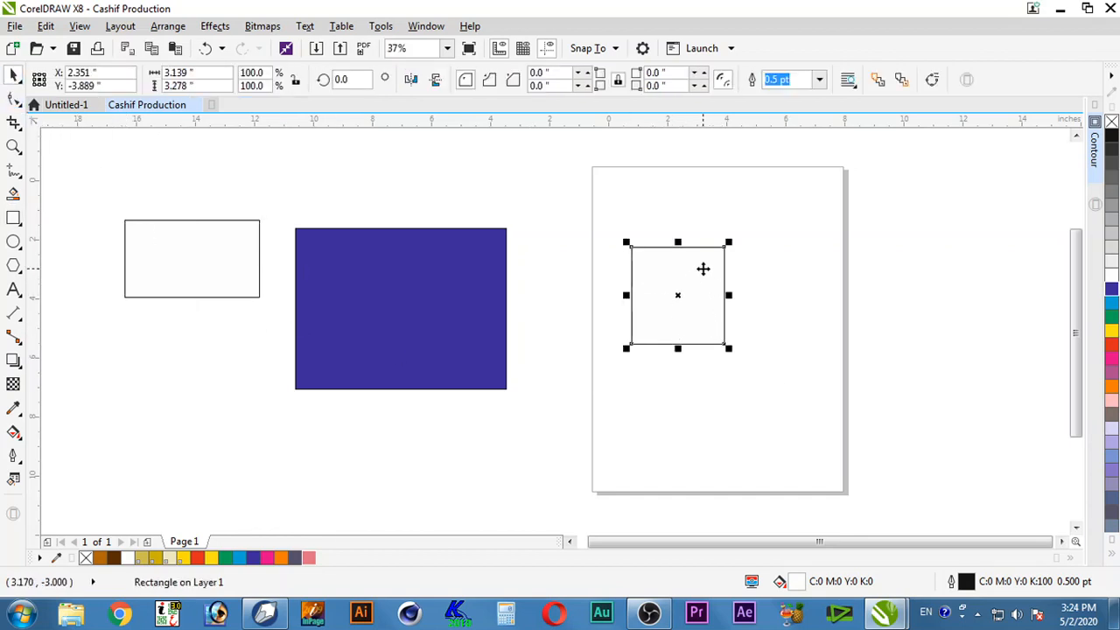
pyautogui.click(775, 299)
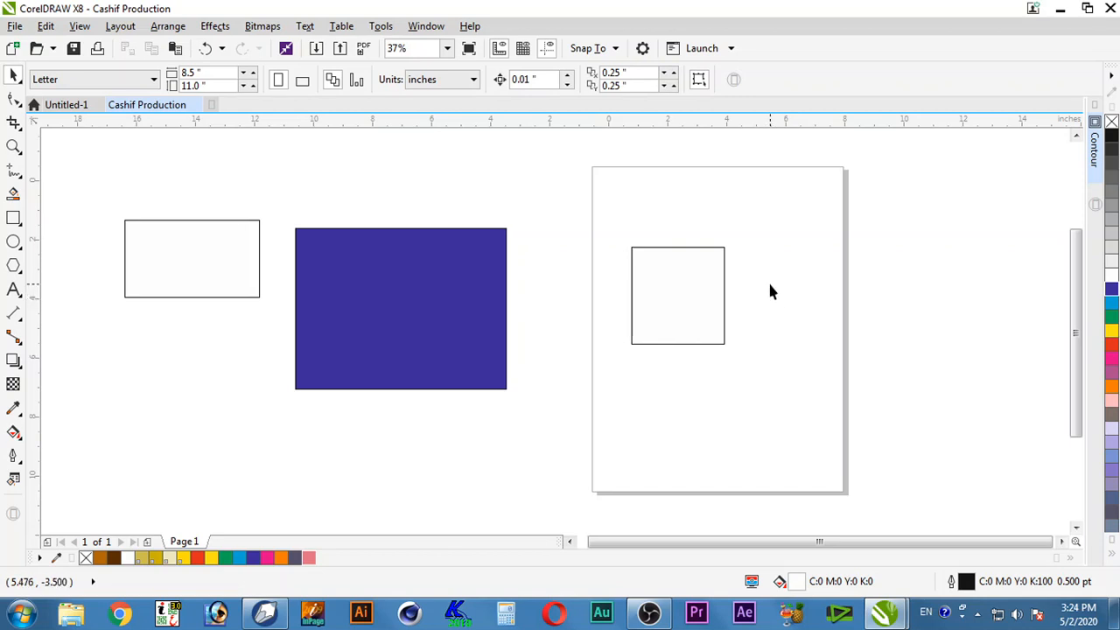
pyautogui.click(684, 282)
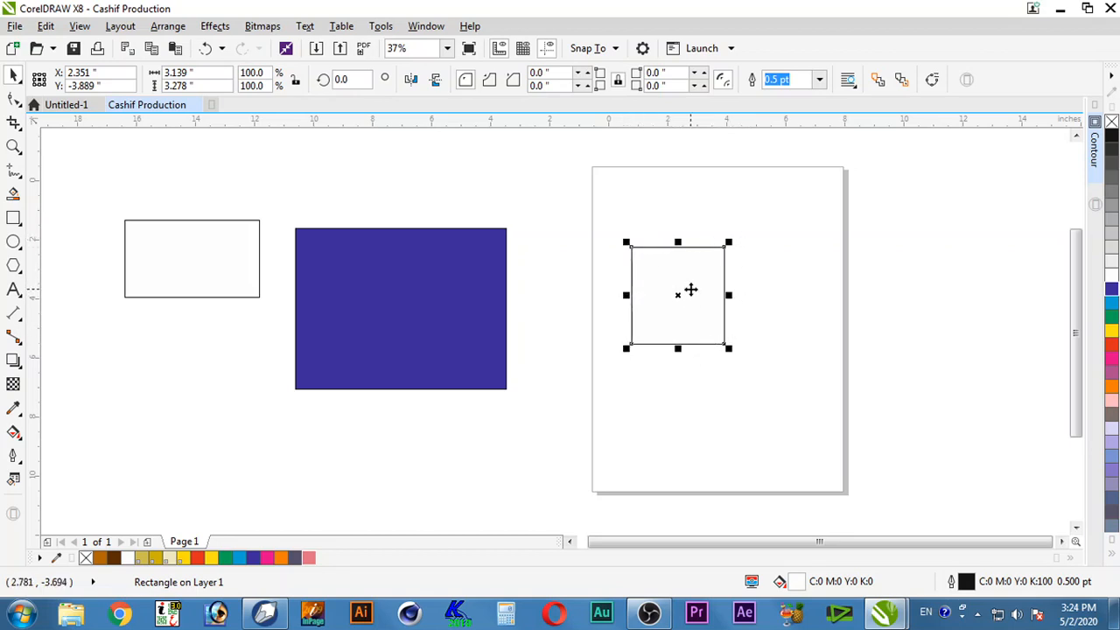
pyautogui.click(693, 287)
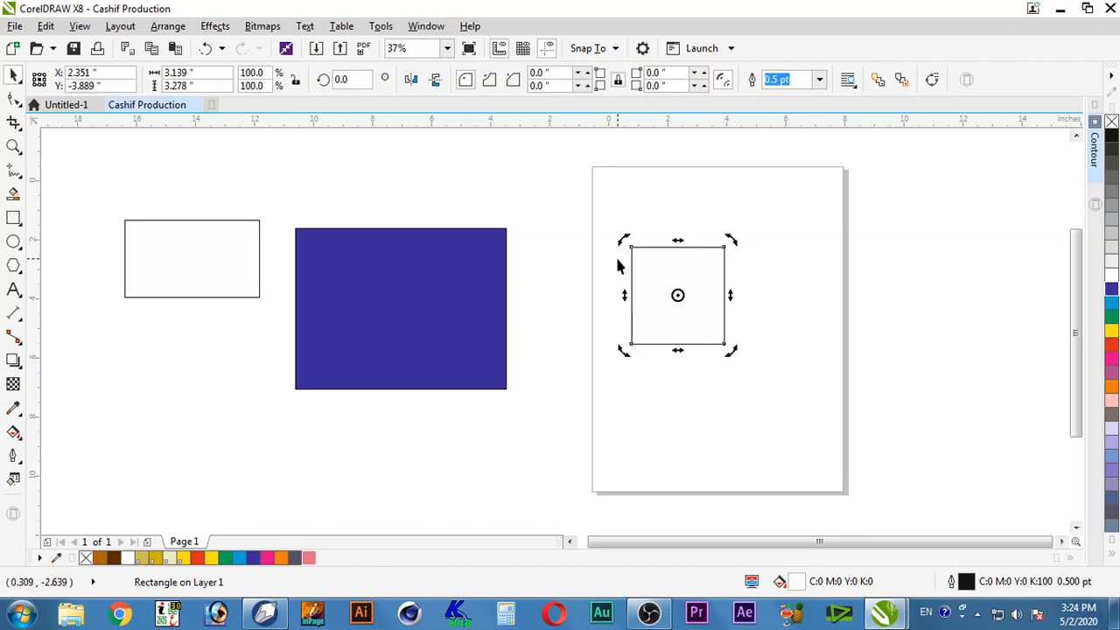
pyautogui.click(770, 289)
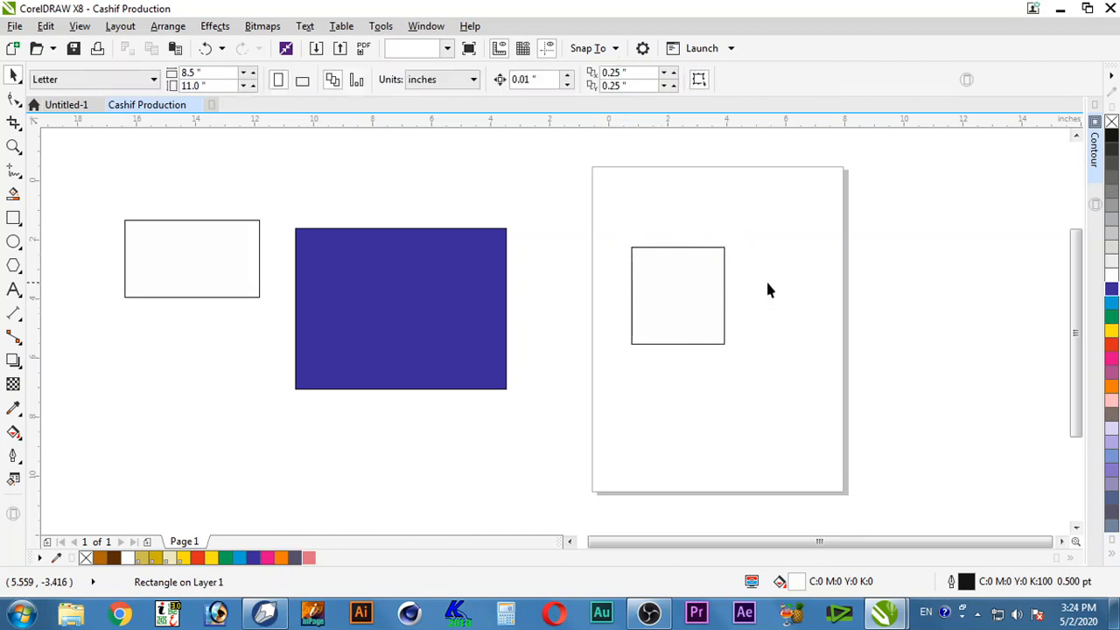
# Select the rectangle on the page and stretch its sides to a size of about 7.3 by 1.9 inches.
pyautogui.click(686, 276)
pyautogui.moveTo(731, 241); pyautogui.dragTo(774, 198)
pyautogui.moveTo(777, 270); pyautogui.dragTo(820, 270)
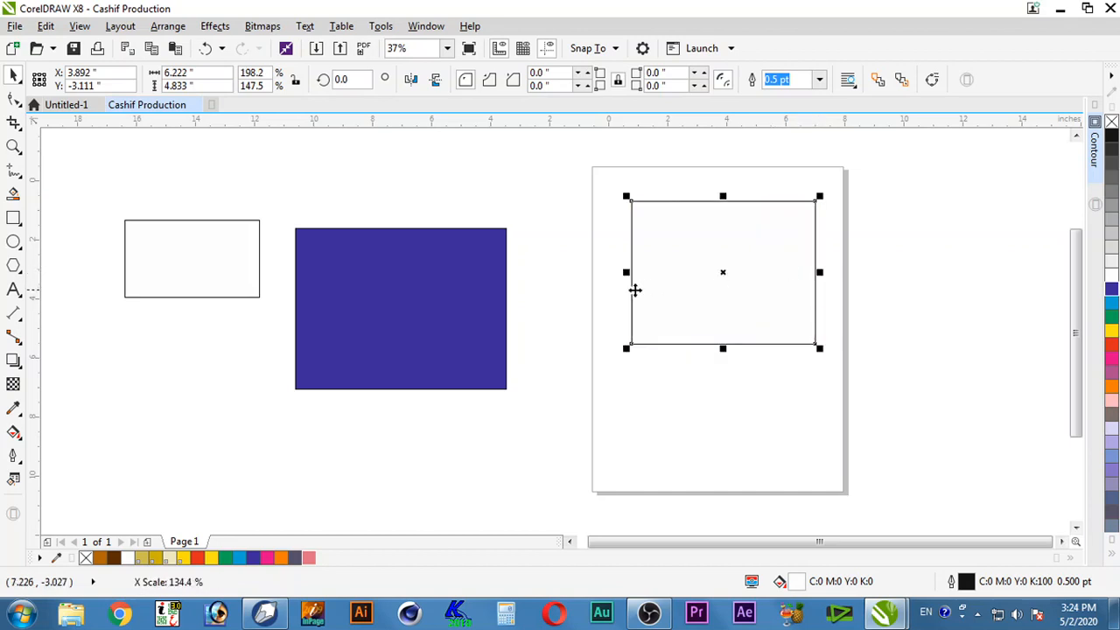
pyautogui.moveTo(629, 272); pyautogui.dragTo(597, 272)
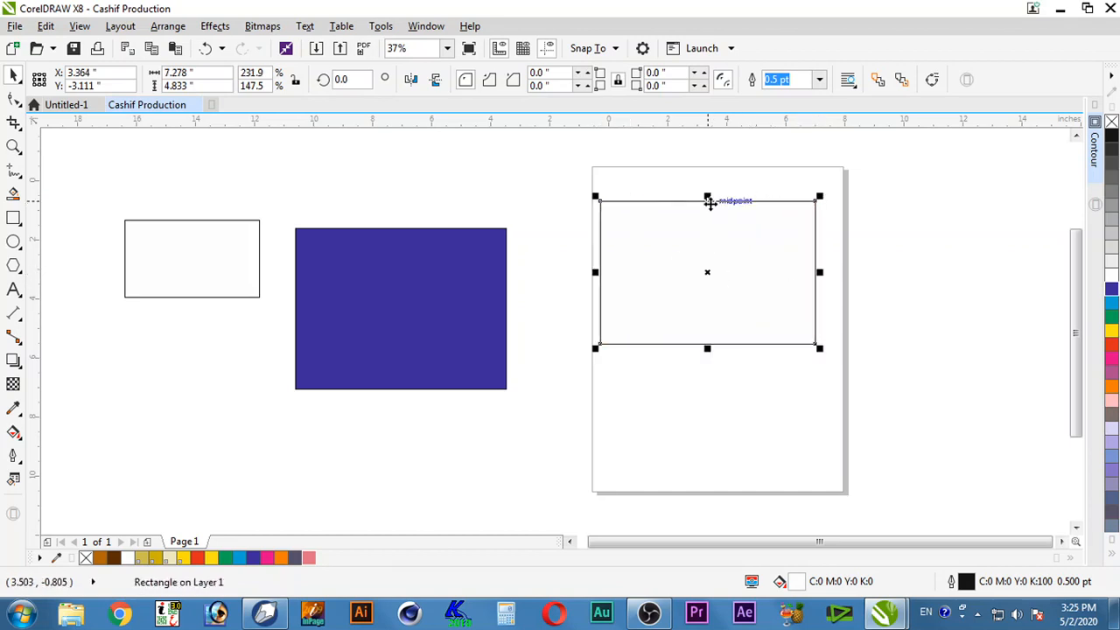
pyautogui.moveTo(707, 198); pyautogui.dragTo(707, 247)
pyautogui.moveTo(708, 348); pyautogui.dragTo(709, 311)
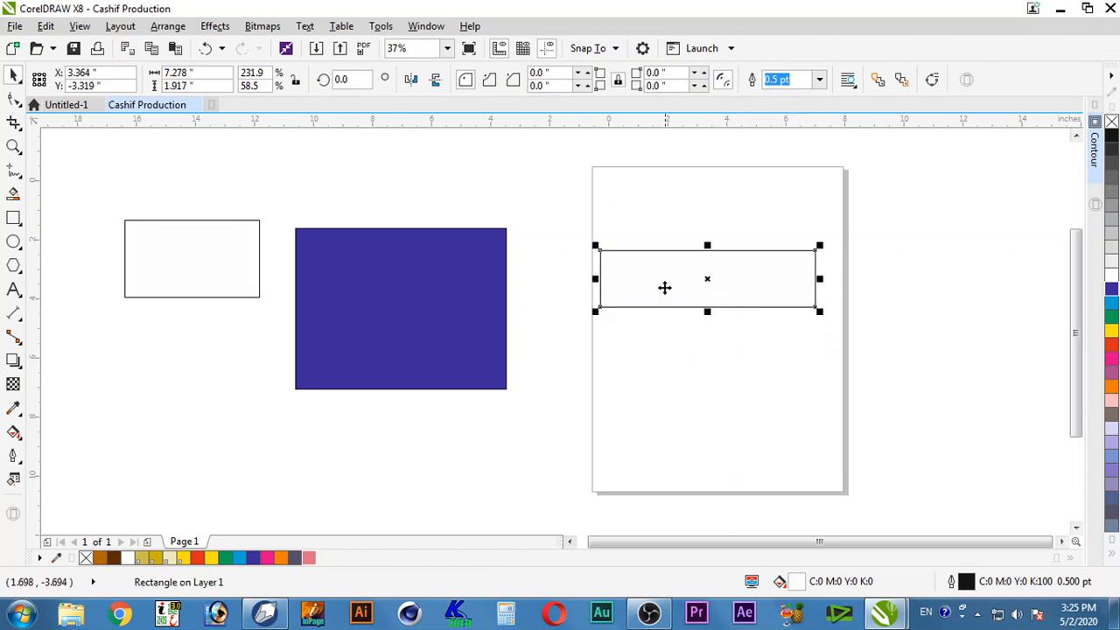
# Skew the white rectangle on the page horizontally and rotate it to about 126 degrees, leaving it as a slanted parallelogram.
pyautogui.click(769, 290)
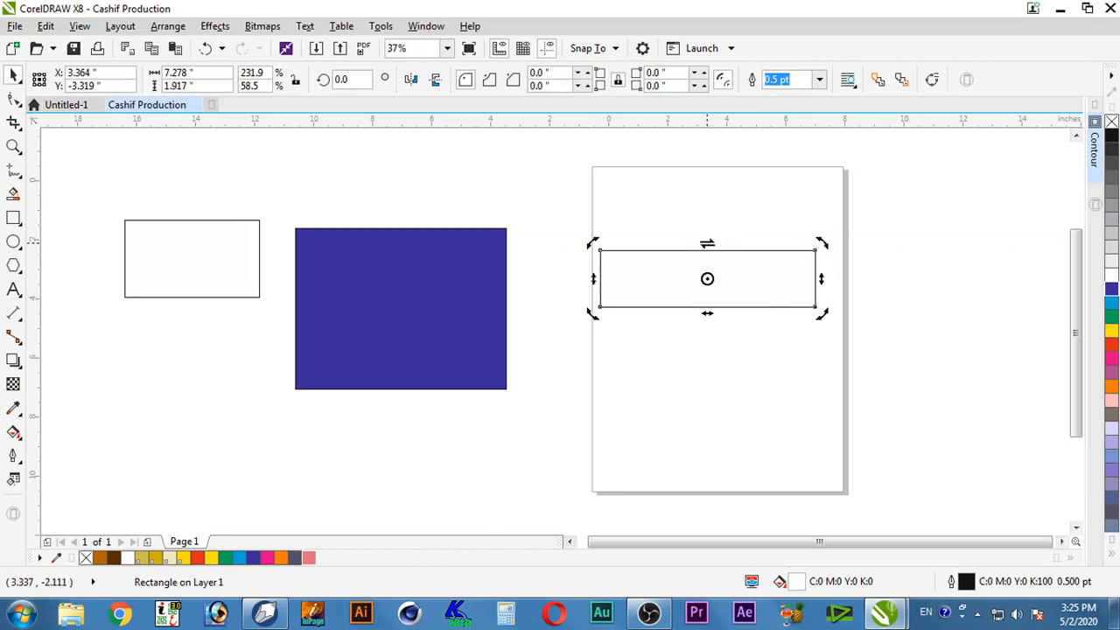
pyautogui.moveTo(709, 242); pyautogui.dragTo(766, 244)
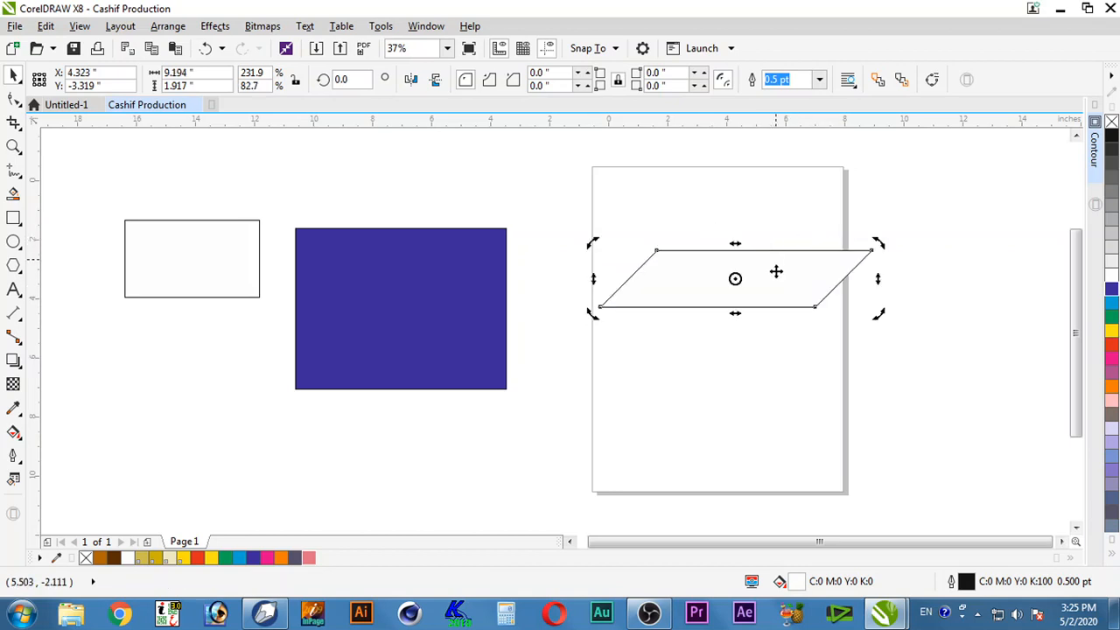
pyautogui.moveTo(595, 278); pyautogui.dragTo(770, 393)
pyautogui.moveTo(796, 315); pyautogui.dragTo(785, 366)
pyautogui.click(784, 366)
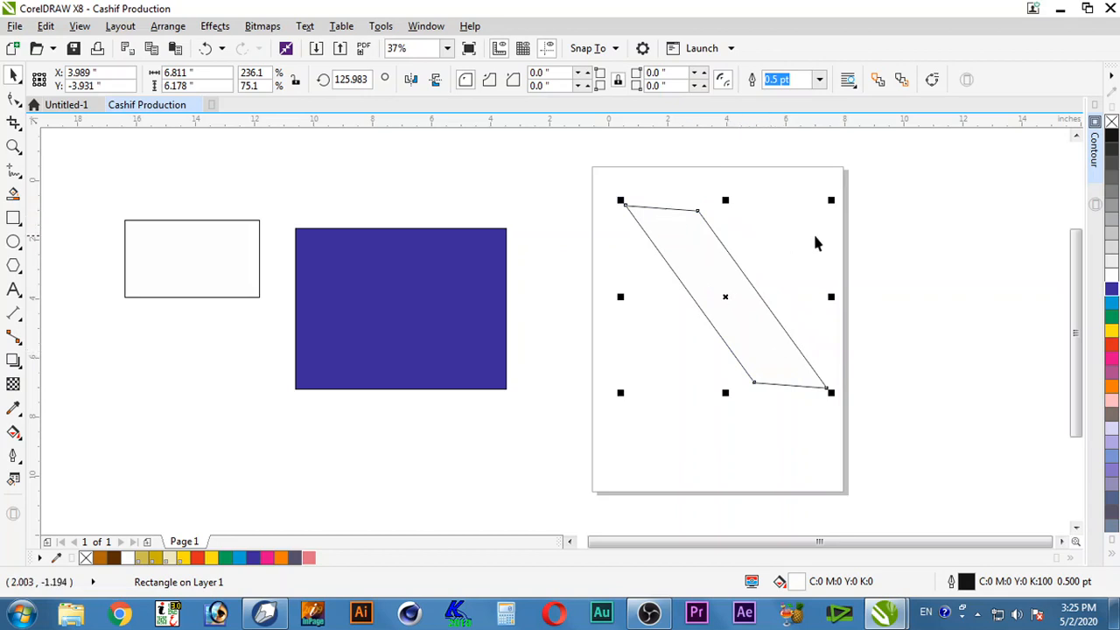
pyautogui.click(848, 283)
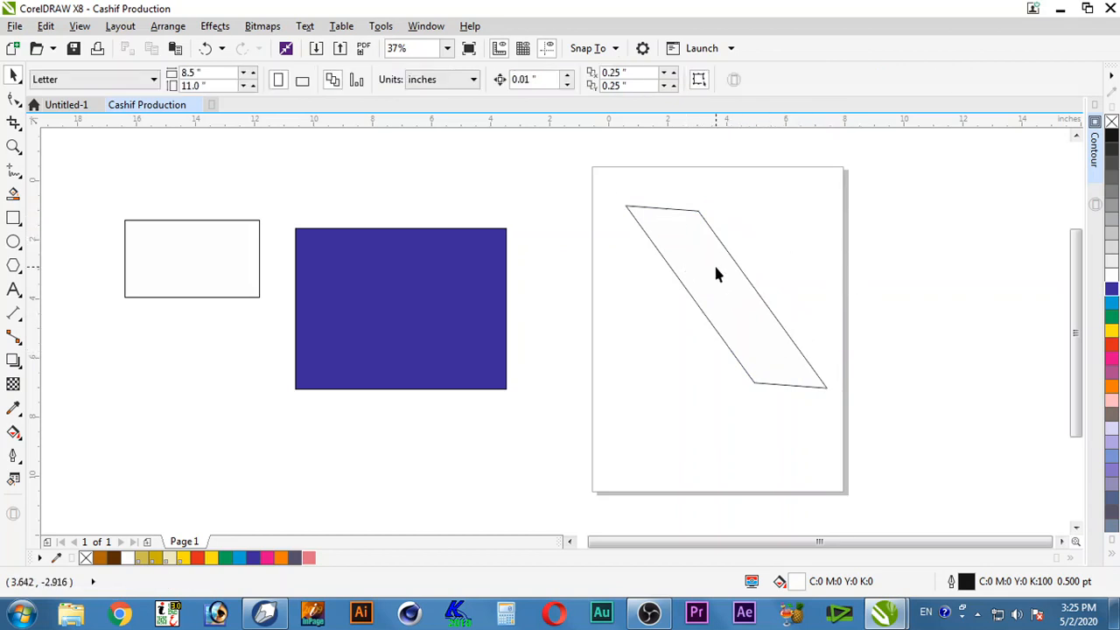
# Move the slanted shape to about X 3.6, Y -3.8 inches and switch it once to its rotation and skew handles.
pyautogui.moveTo(715, 271); pyautogui.dragTo(705, 266)
pyautogui.click(817, 289)
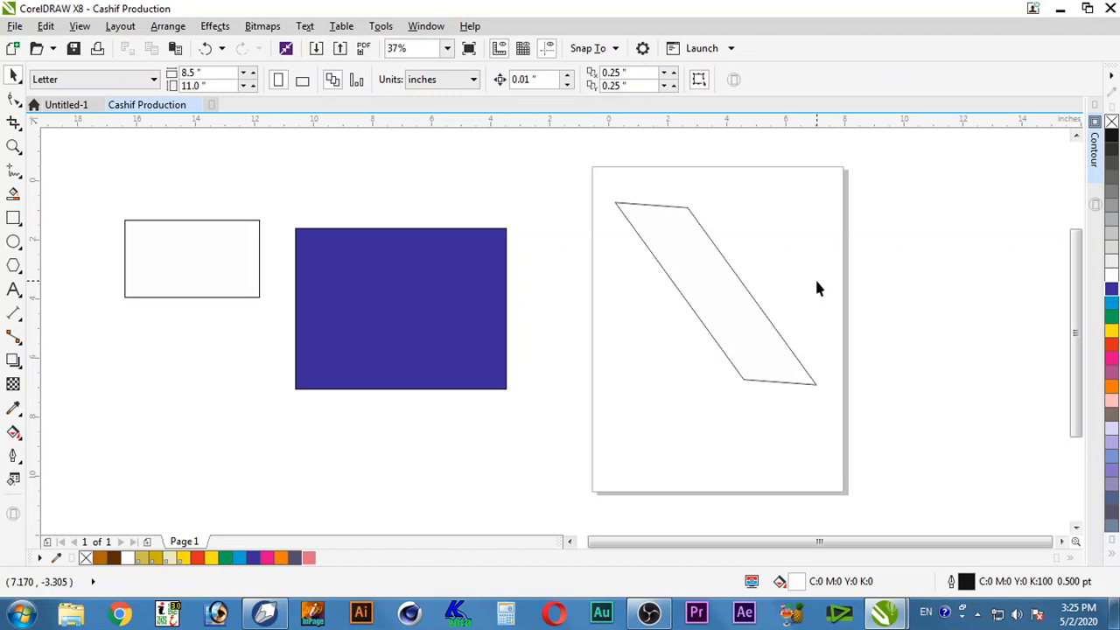
pyautogui.click(728, 318)
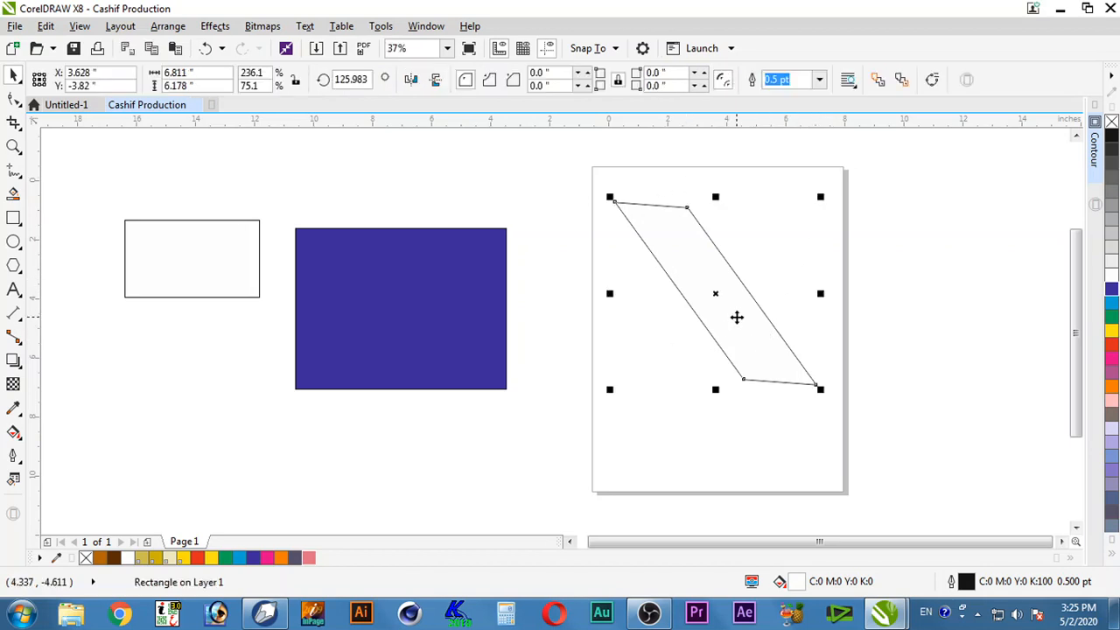
pyautogui.click(737, 318)
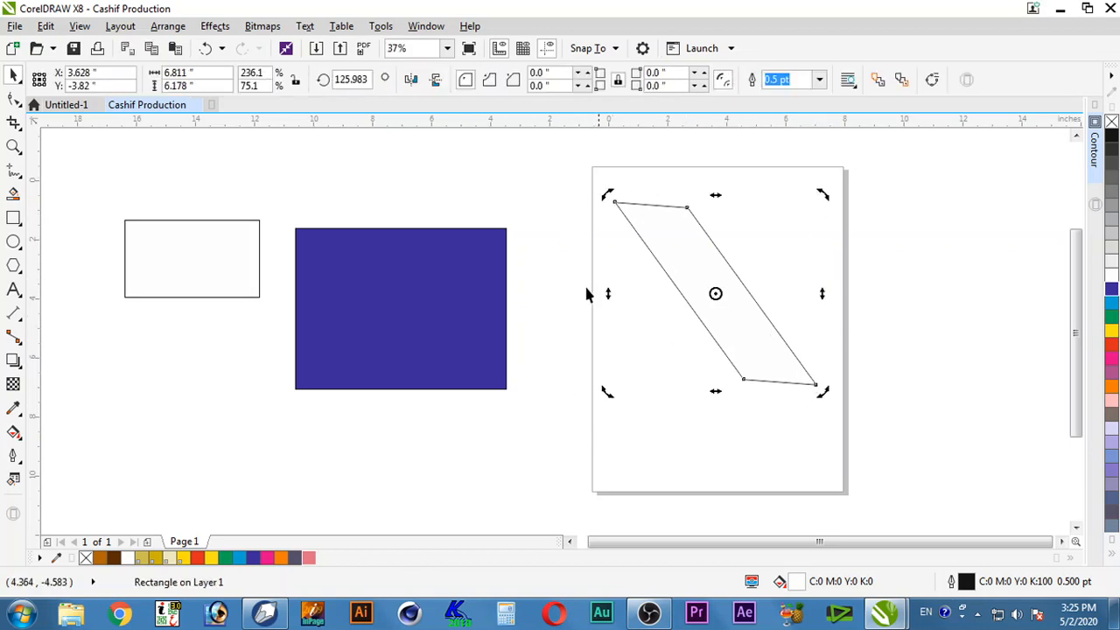
pyautogui.click(826, 275)
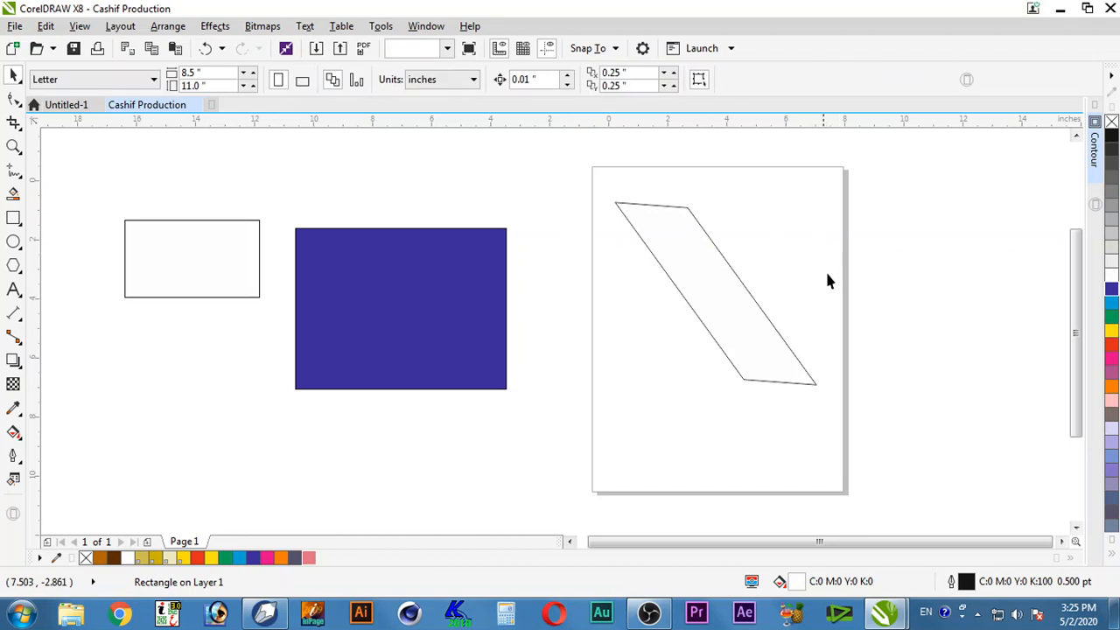
# Move the slanted shape off the page to the left of the blue rectangle and bring the small white rectangle onto the page.
pyautogui.click(711, 298)
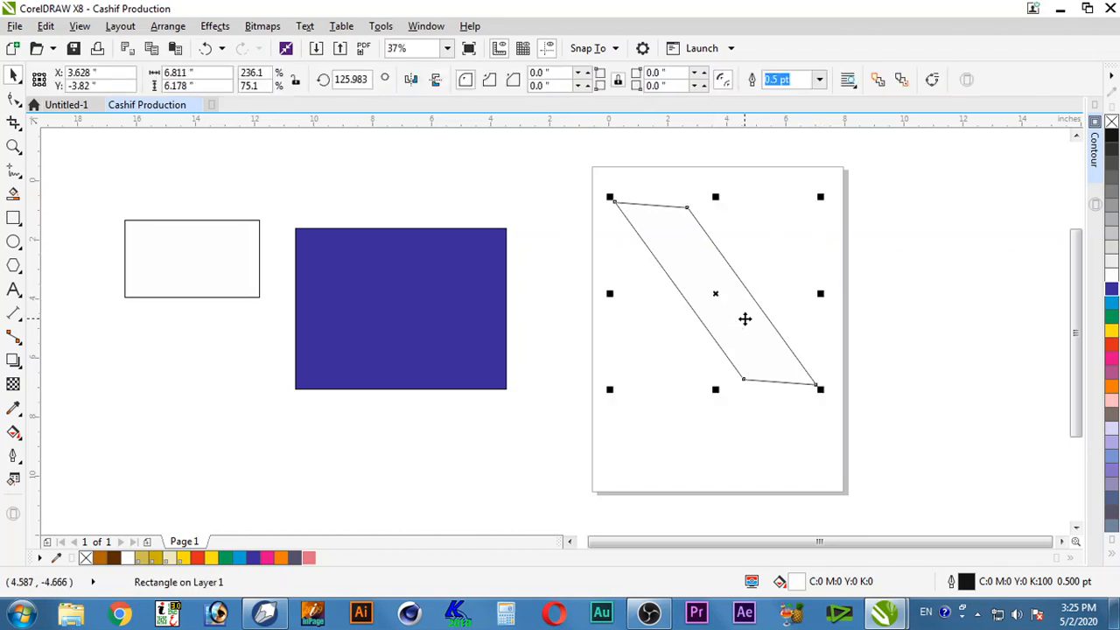
pyautogui.moveTo(745, 319); pyautogui.dragTo(185, 328)
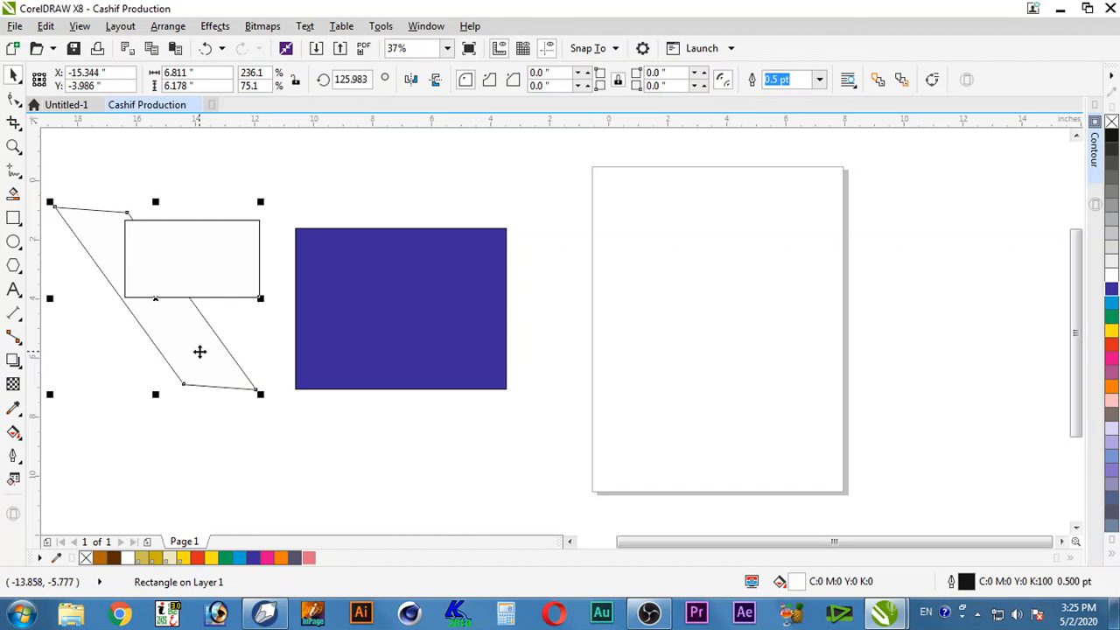
pyautogui.click(198, 256)
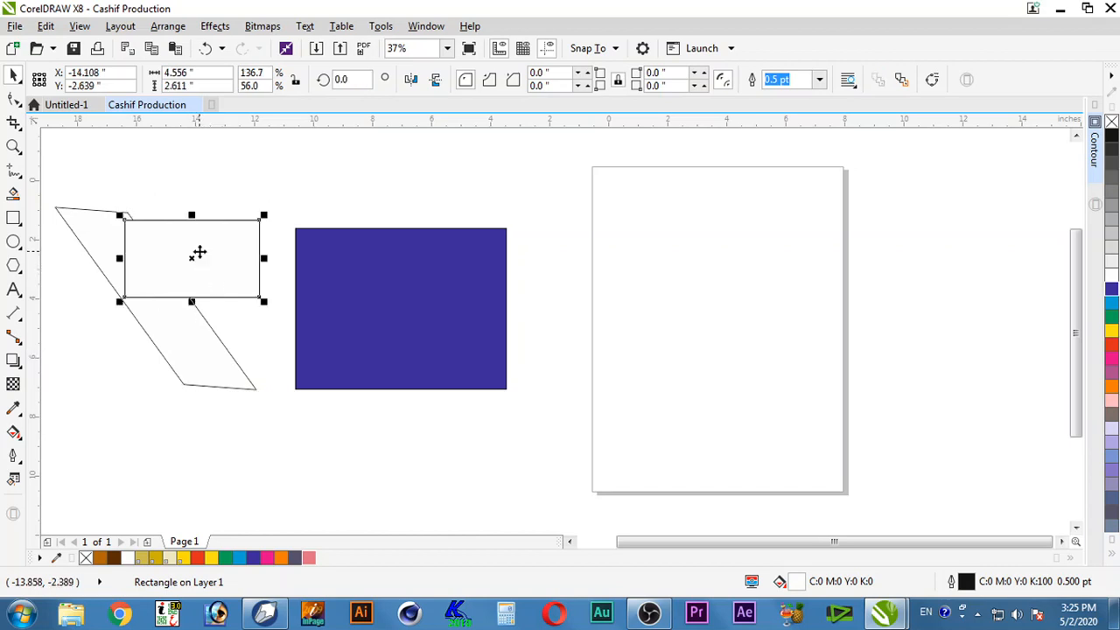
pyautogui.moveTo(208, 266); pyautogui.dragTo(718, 272)
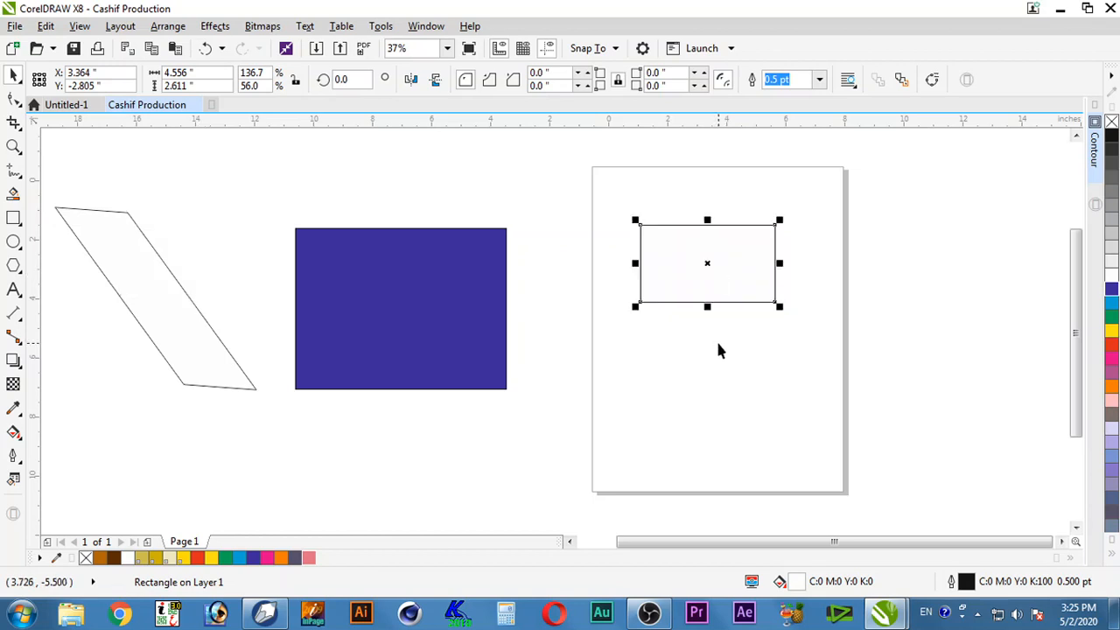
# Move the white rectangle off the page to just above the blue rectangle, at about X -8.4, Y -0.1 inches.
pyautogui.click(748, 268)
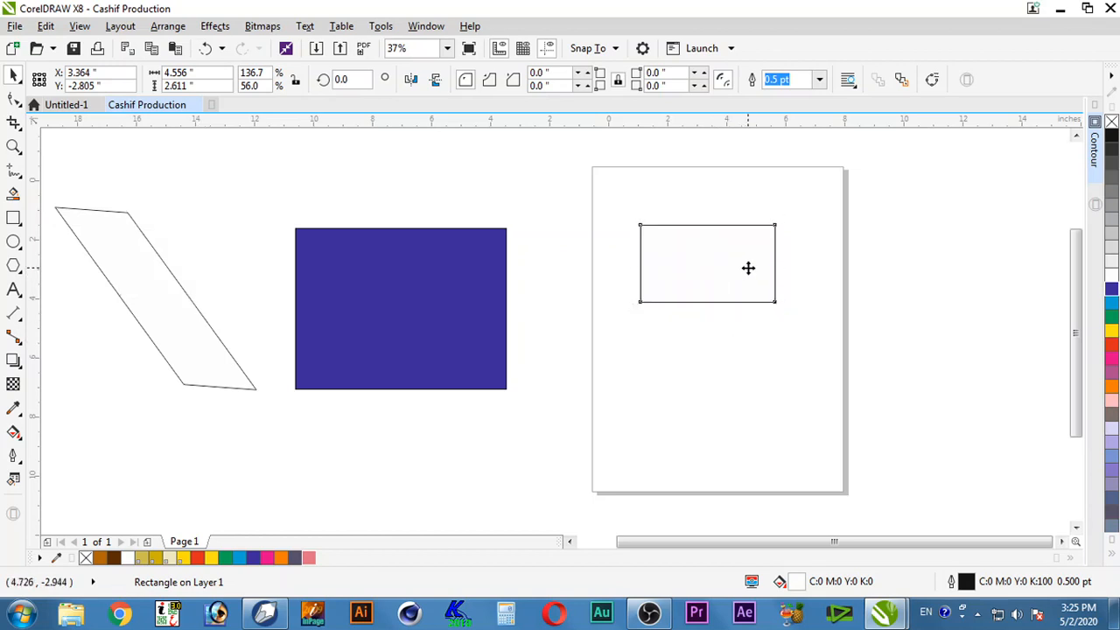
pyautogui.moveTo(748, 267)
pyautogui.mouseDown()
pyautogui.moveTo(782, 371)
pyautogui.moveTo(583, 375)
pyautogui.moveTo(603, 235)
pyautogui.moveTo(391, 190)
pyautogui.moveTo(428, 187)
pyautogui.moveTo(373, 196)
pyautogui.moveTo(758, 320)
pyautogui.moveTo(731, 262)
pyautogui.mouseUp()
pyautogui.click(520, 205)
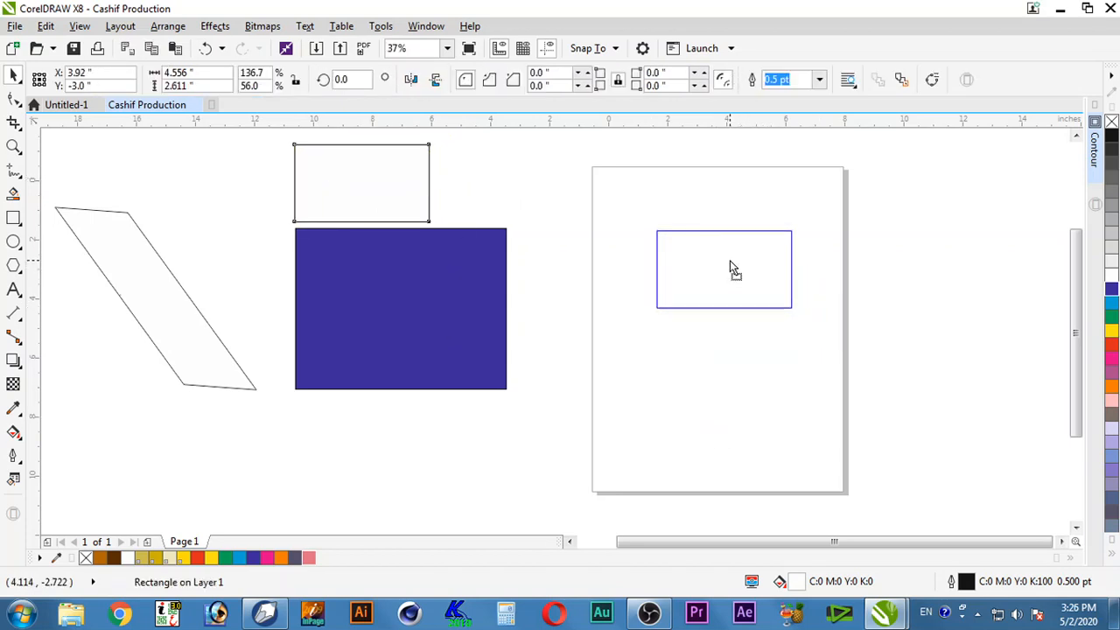
# Drop a copy of the white rectangle onto the page, select the original and the copy in turn, and undo the copy.
pyautogui.moveTo(730, 262); pyautogui.dragTo(726, 261)
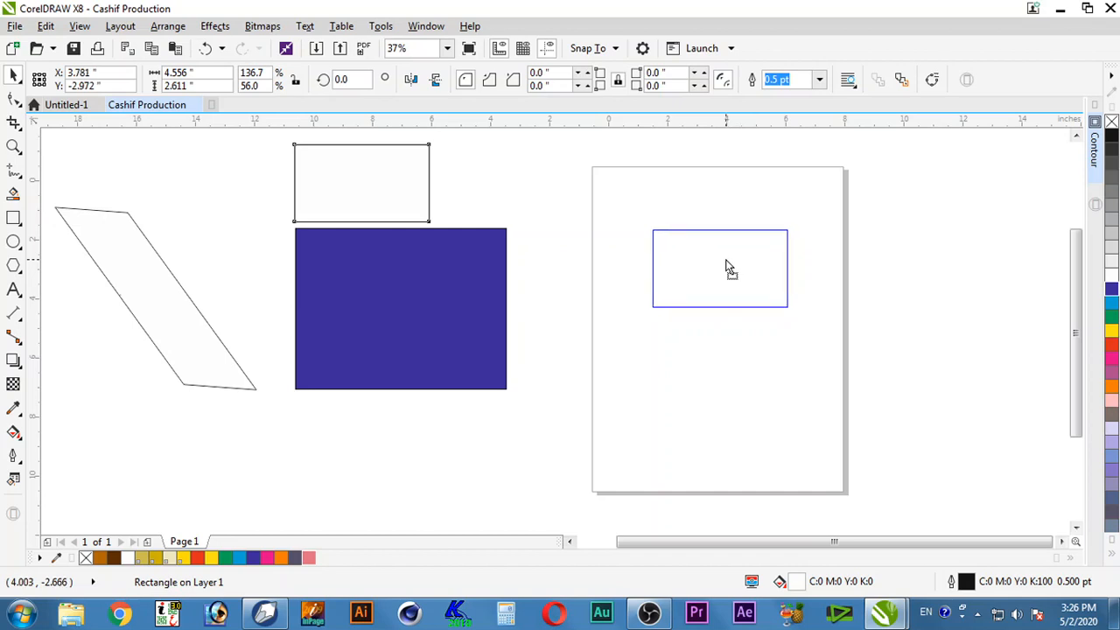
pyautogui.moveTo(725, 261); pyautogui.dragTo(724, 261)
pyautogui.moveTo(726, 267); pyautogui.dragTo(732, 264)
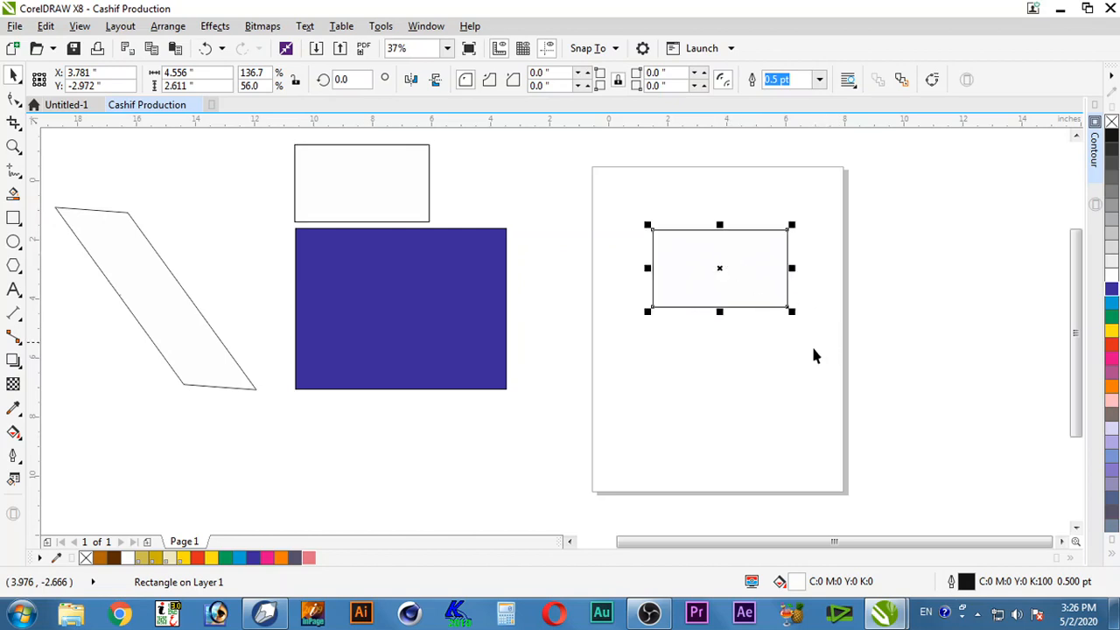
pyautogui.click(358, 172)
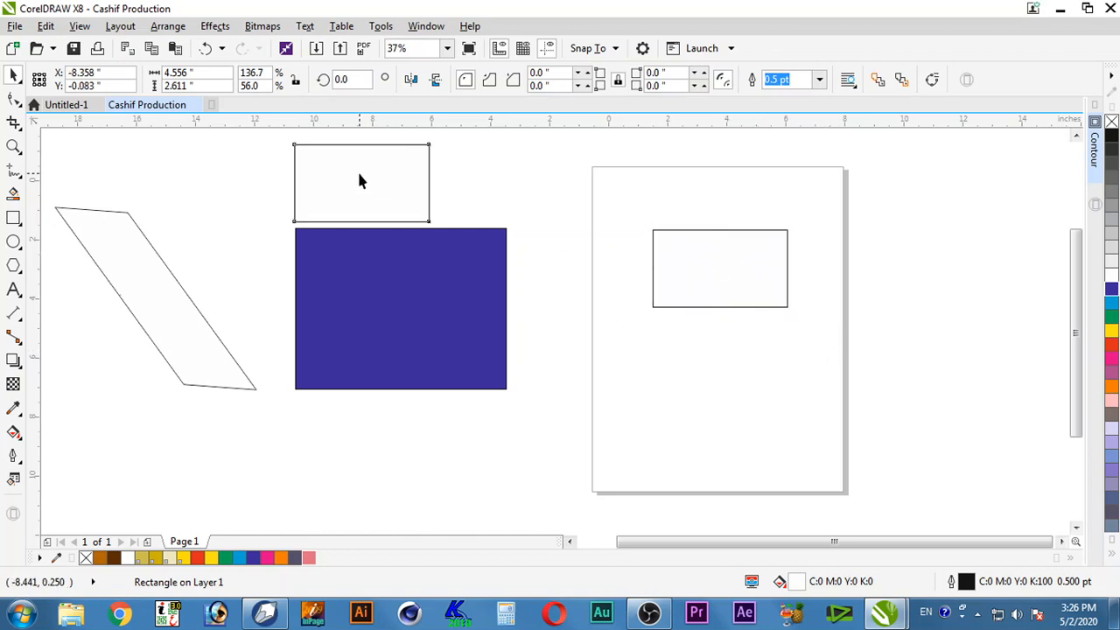
pyautogui.click(750, 268)
pyautogui.moveTo(764, 286); pyautogui.dragTo(674, 272)
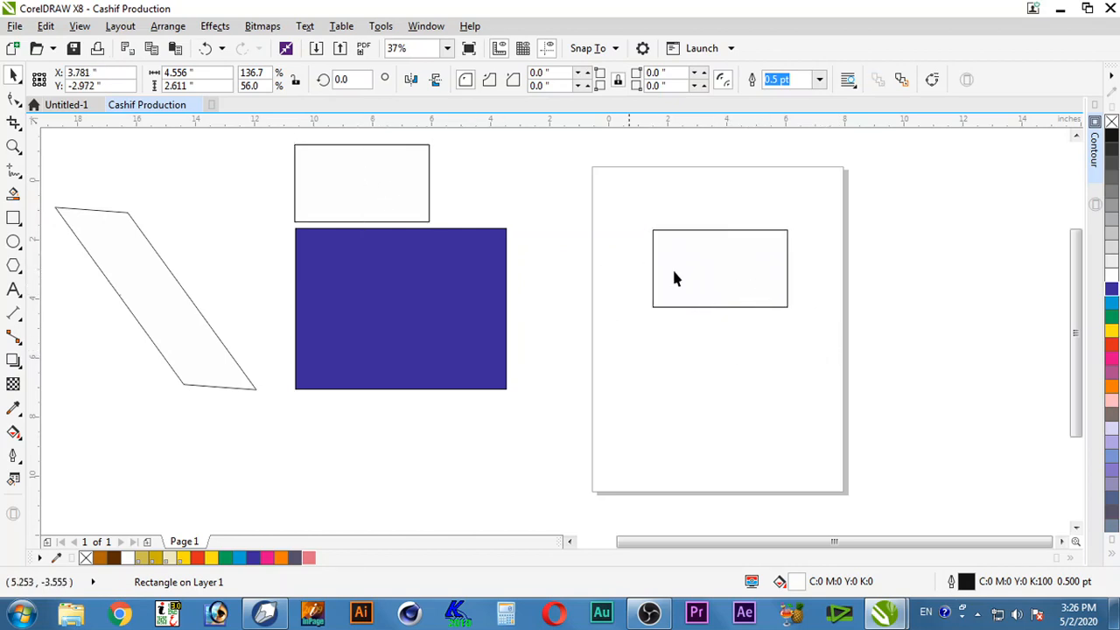
pyautogui.hotkey('ctrl', 'z')
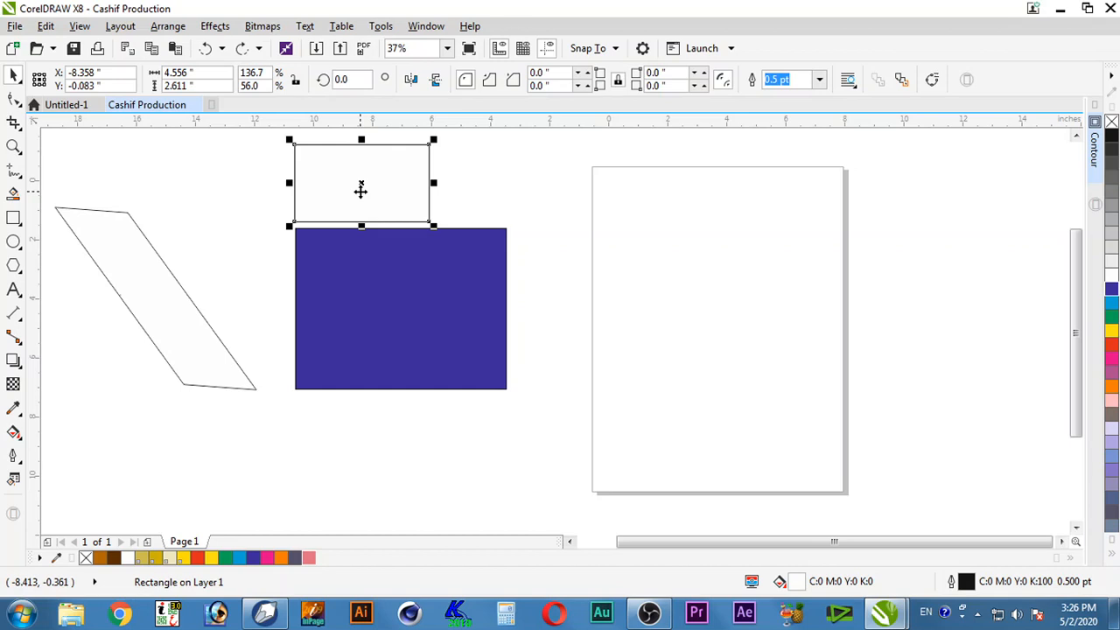
# Place a copy of the white rectangle on the page at about X 2.8, Y -2.2 inches and switch it once to its rotation handles.
pyautogui.moveTo(361, 189); pyautogui.dragTo(690, 254)
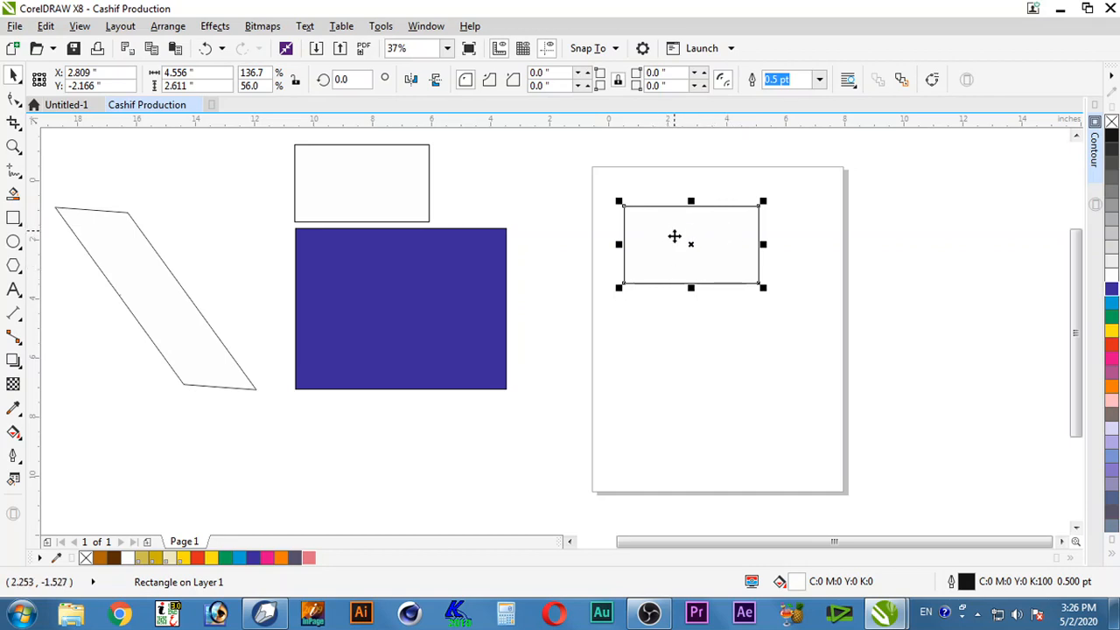
pyautogui.click(797, 240)
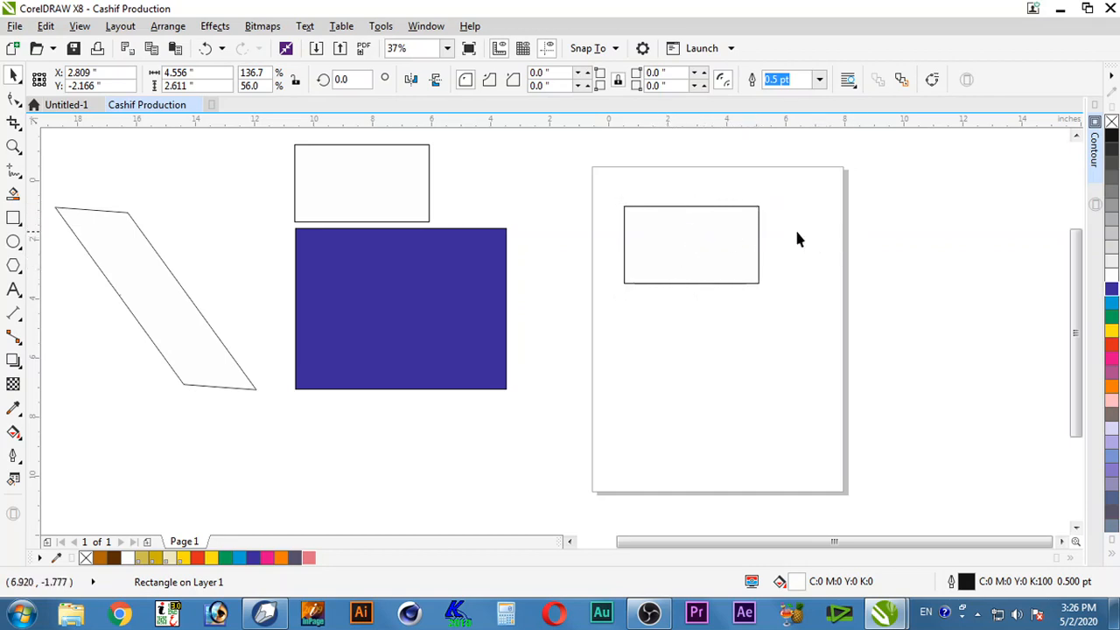
pyautogui.click(754, 228)
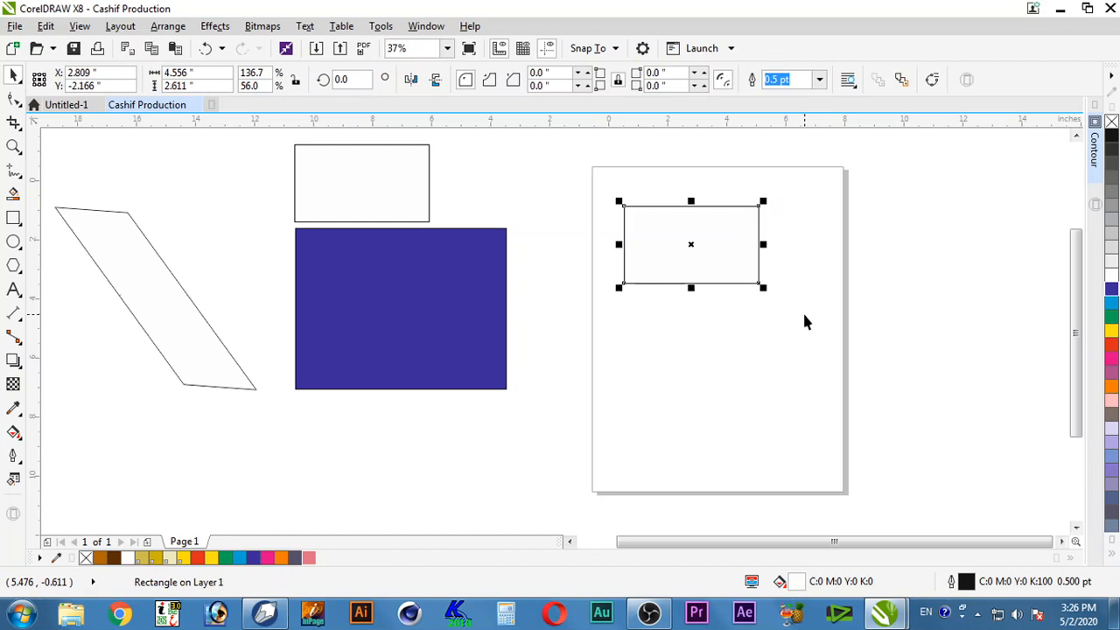
pyautogui.click(746, 231)
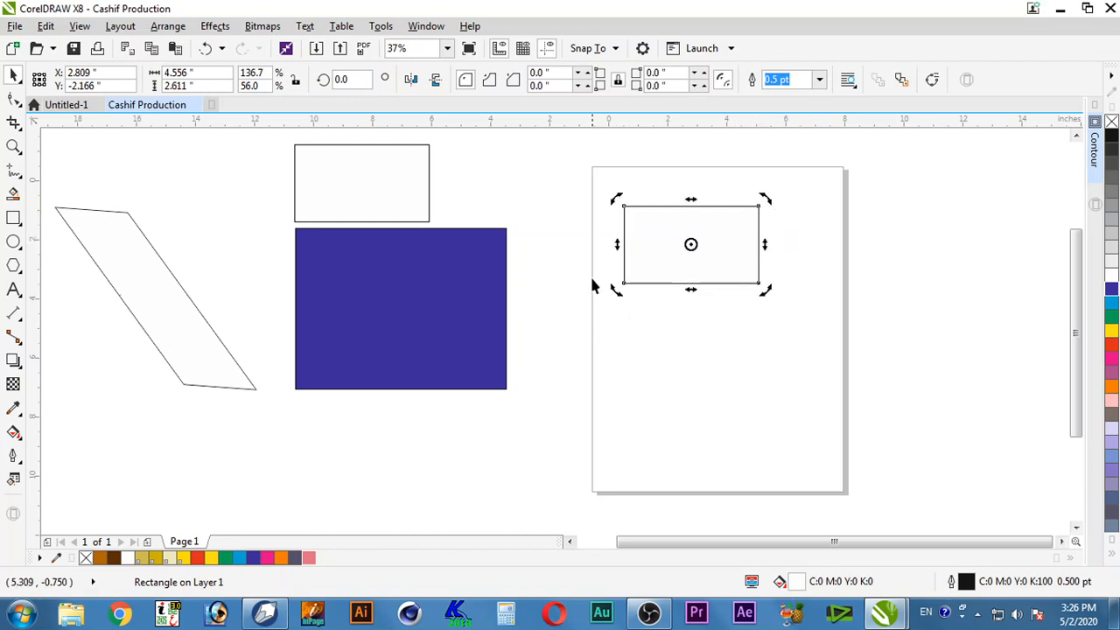
pyautogui.click(788, 311)
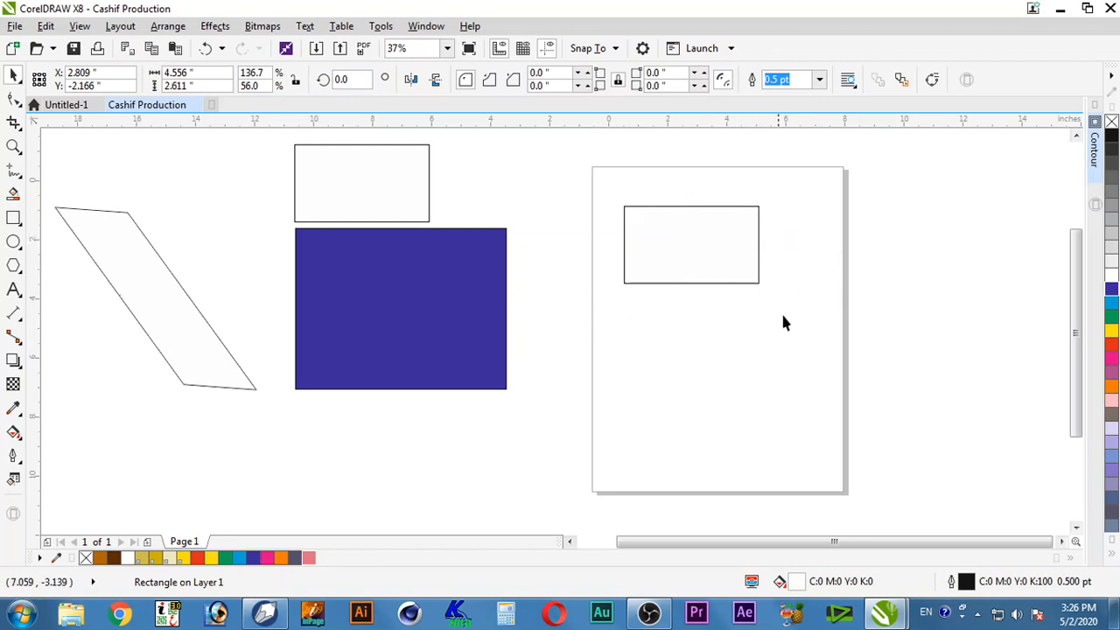
# Select the page rectangle, the white rectangle above the blue one, the blue rectangle and the slanted shape in turn, and clear the selection.
pyautogui.click(700, 250)
pyautogui.click(423, 206)
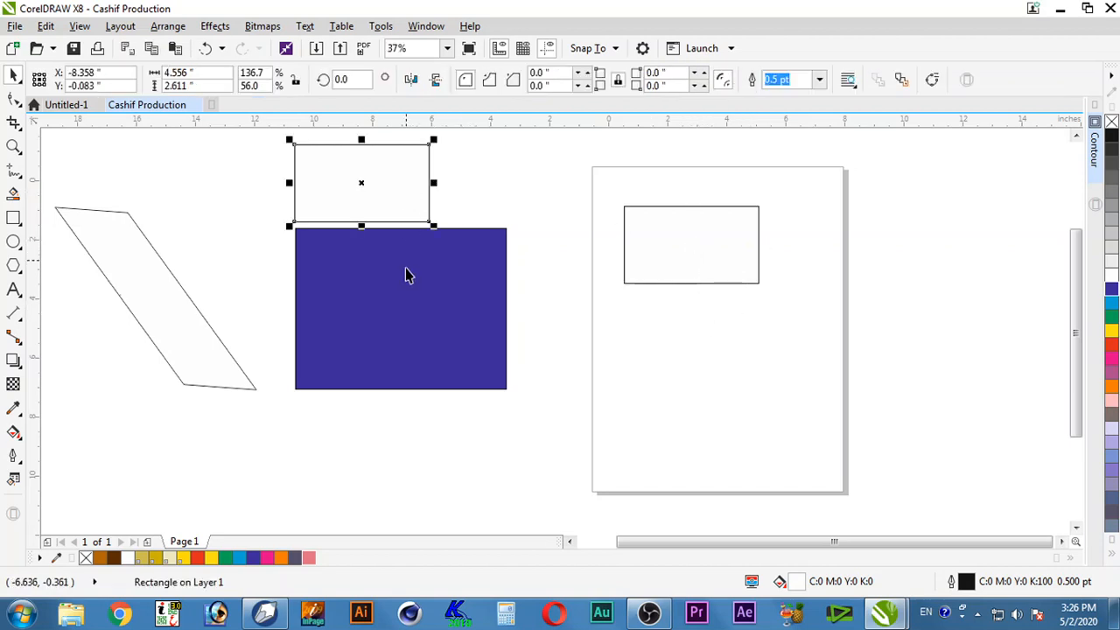
pyautogui.click(408, 275)
pyautogui.click(165, 313)
pyautogui.click(466, 458)
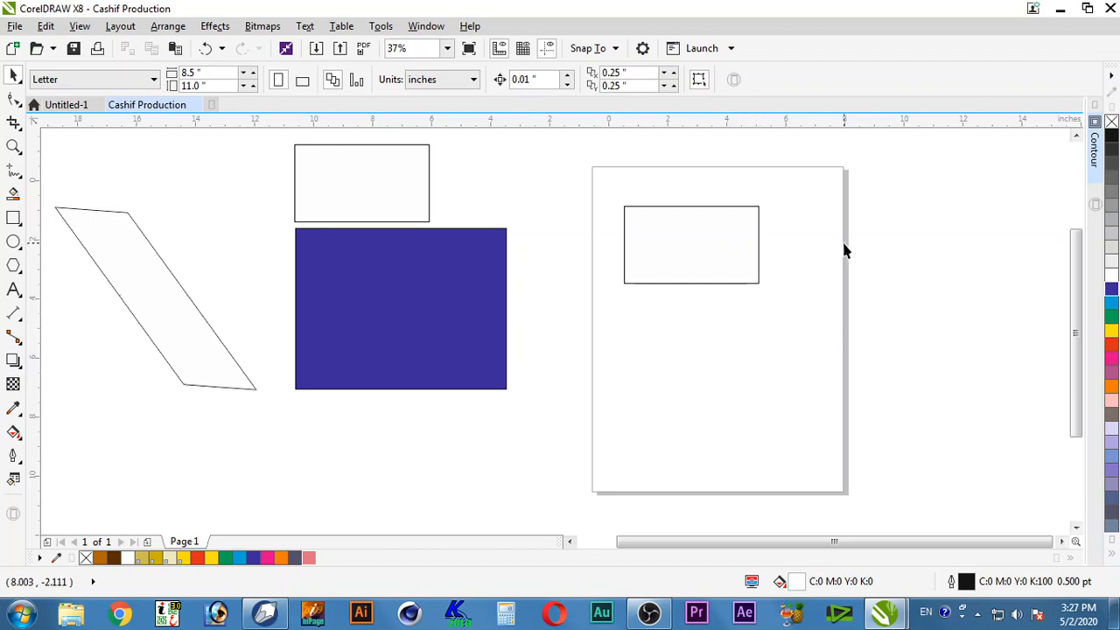
# Fill the rectangle above the blue one with cyan and the rectangle on the page with red.
pyautogui.click(354, 200)
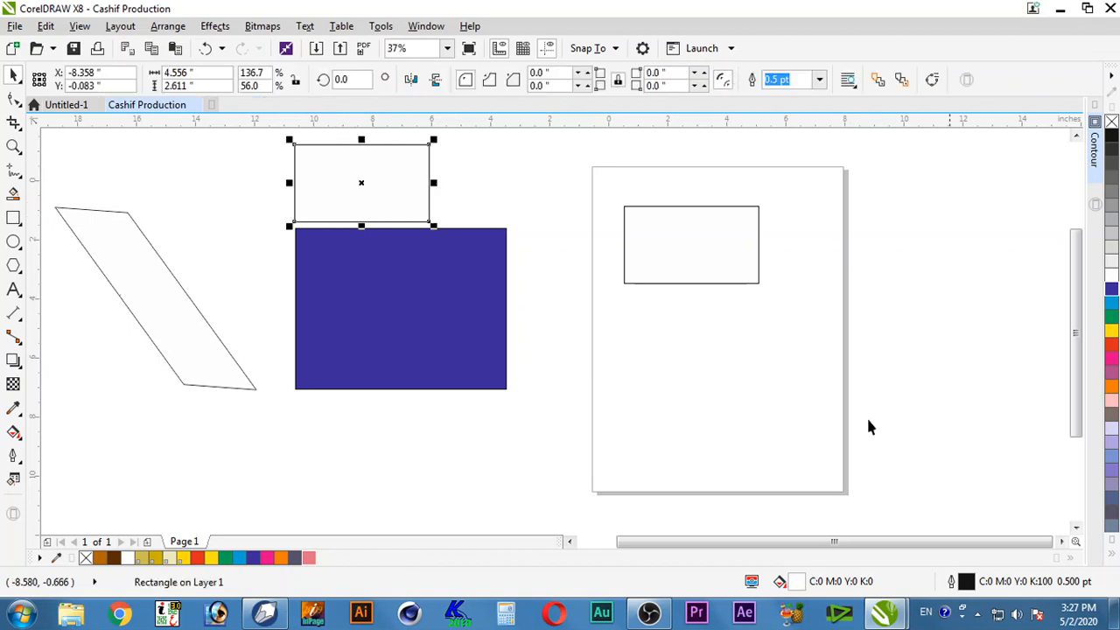
pyautogui.click(1112, 304)
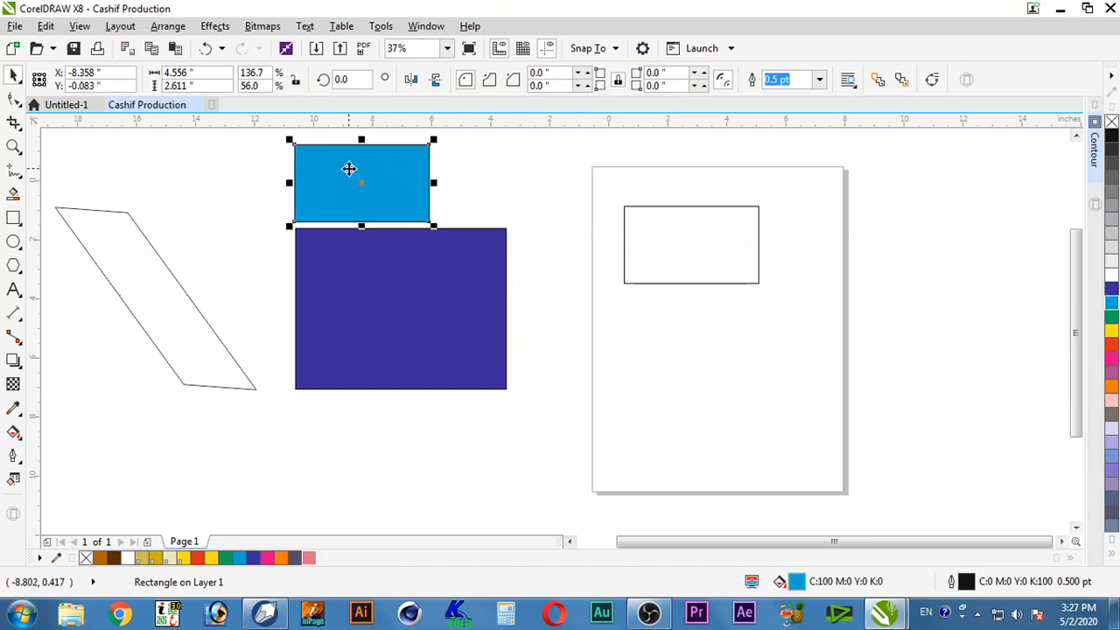
pyautogui.click(713, 255)
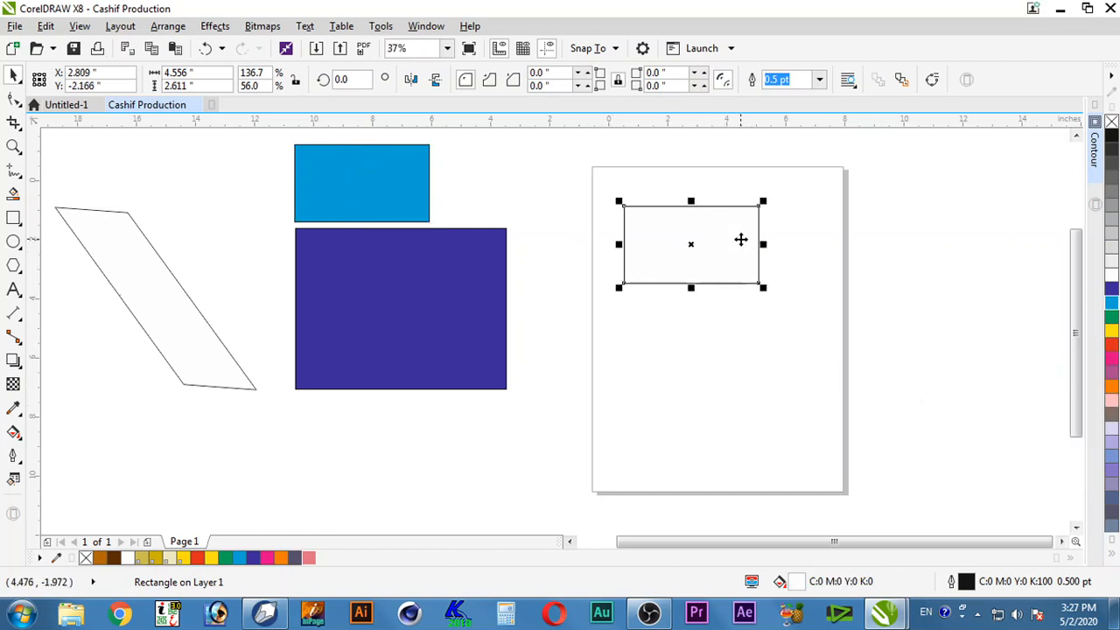
pyautogui.click(1112, 347)
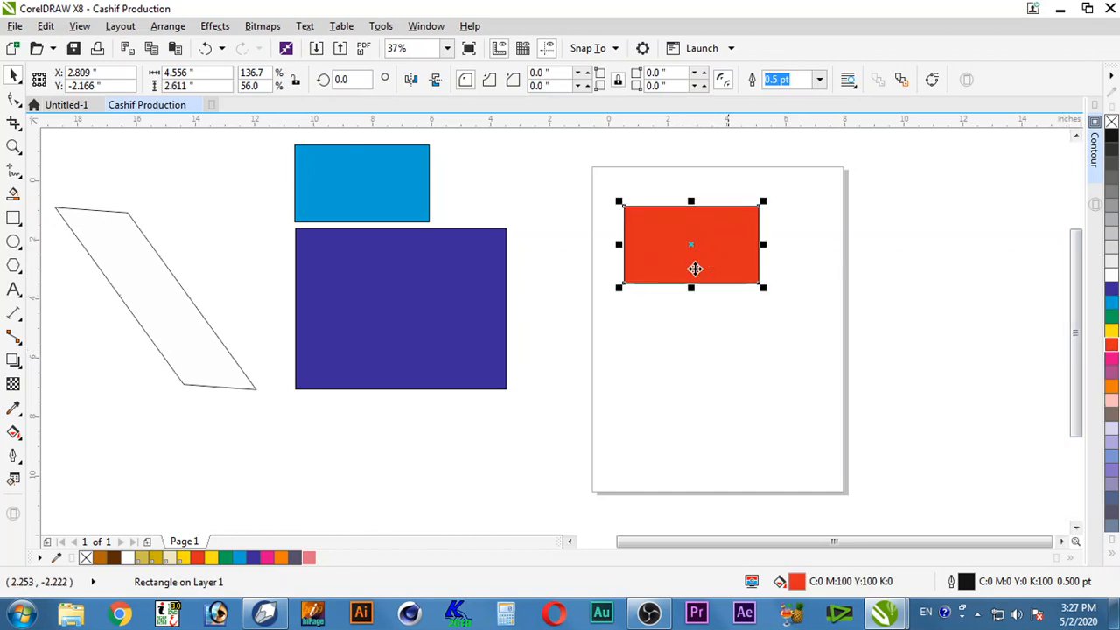
pyautogui.click(804, 279)
# Set the red rectangle's outline width to 4 pt and then 24 pt, and color the outline blue and then green.
pyautogui.click(721, 257)
pyautogui.click(819, 80)
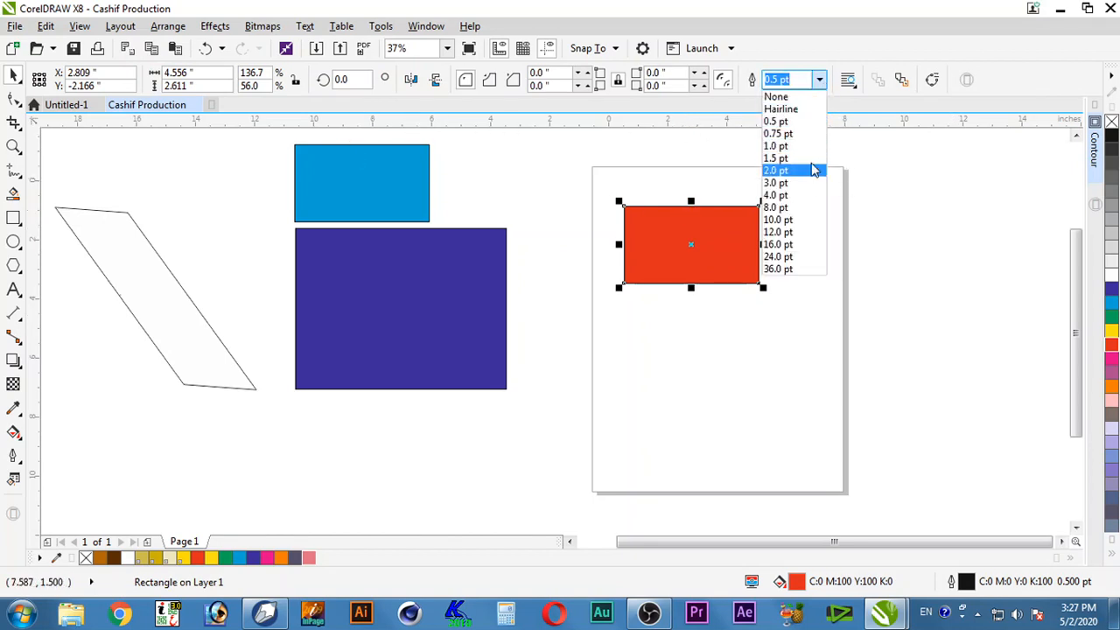
pyautogui.click(805, 196)
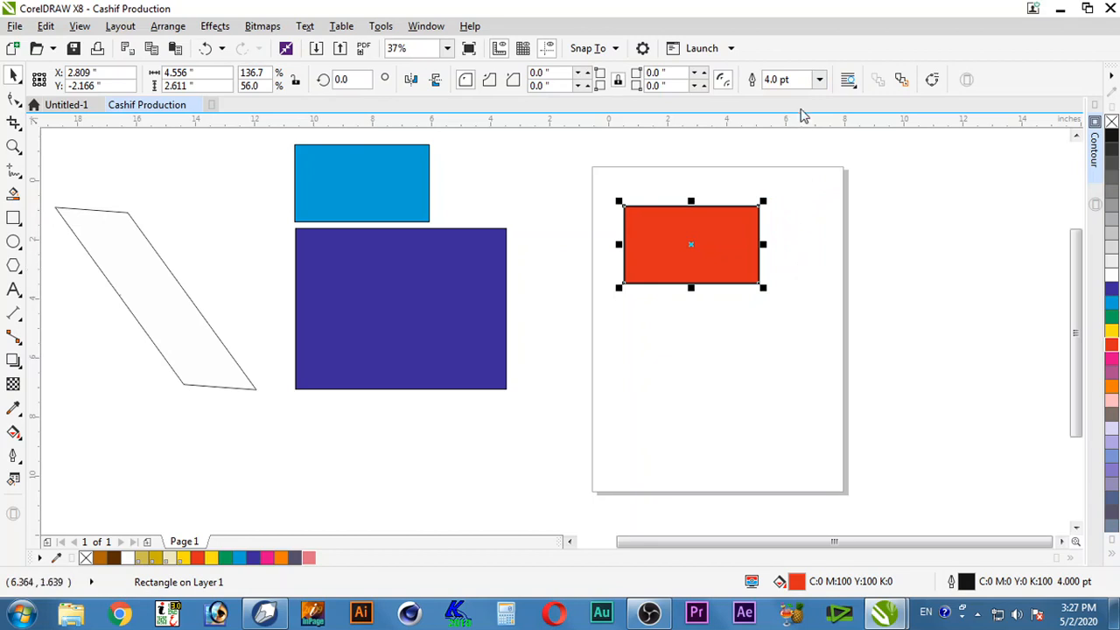
pyautogui.click(819, 80)
pyautogui.click(779, 257)
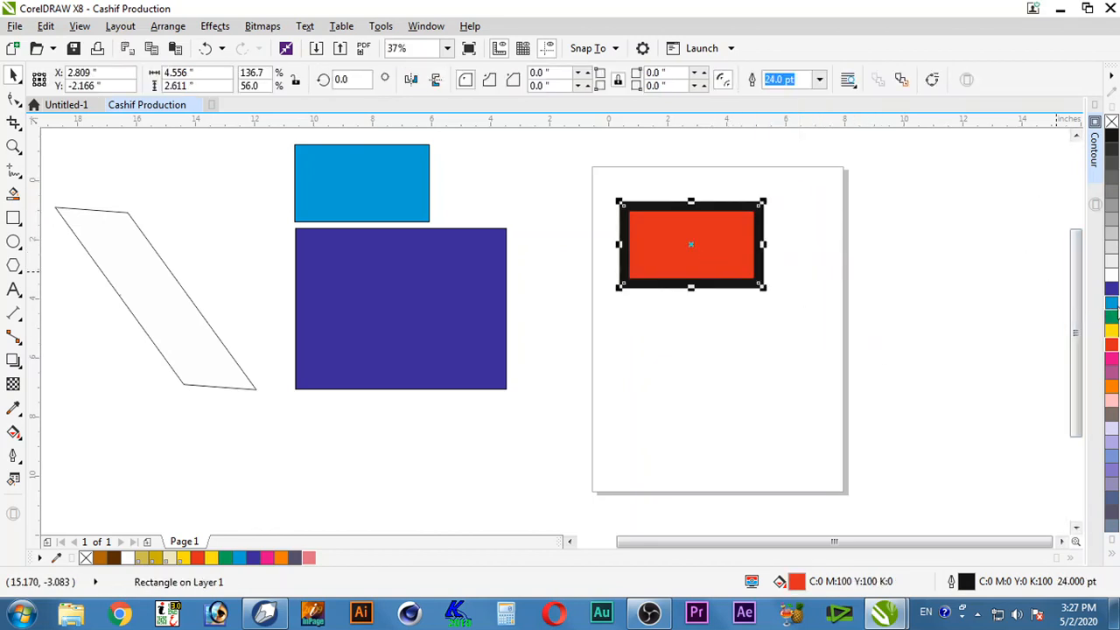
pyautogui.rightClick(1113, 290)
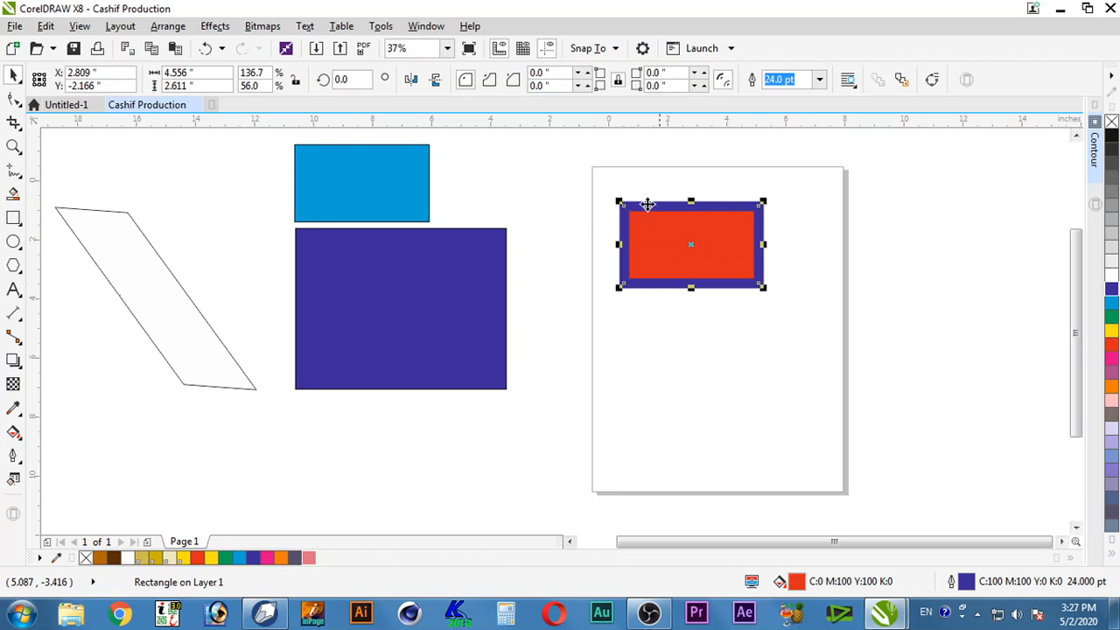
pyautogui.rightClick(1113, 317)
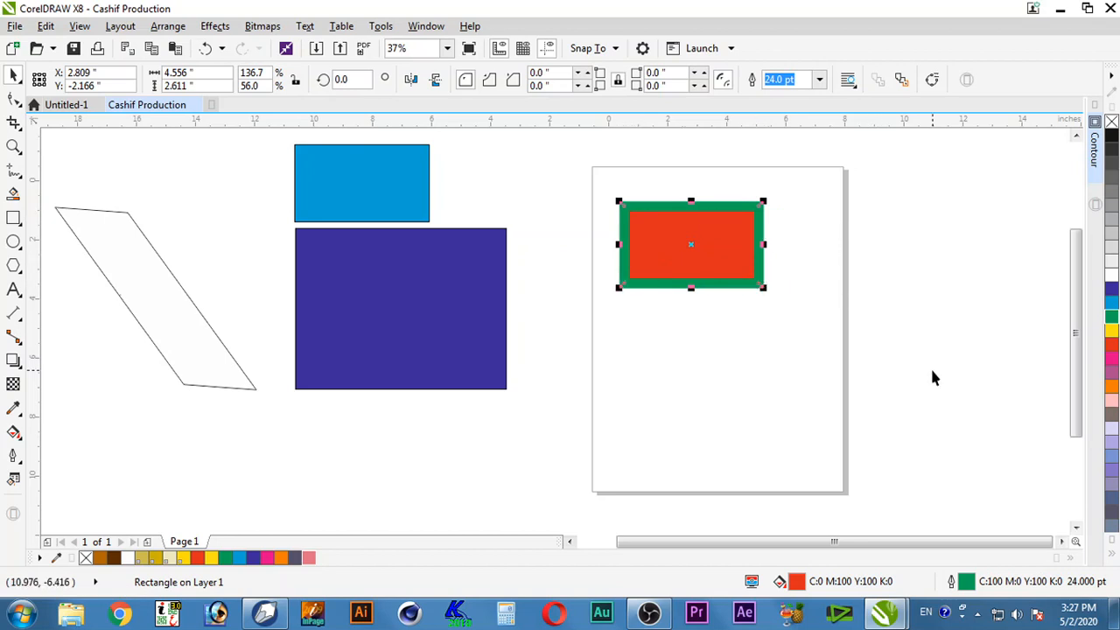
# Color the page rectangle's outline purple, change its fill to green and its outline to yellow, and clear the selection.
pyautogui.rightClick(1108, 373)
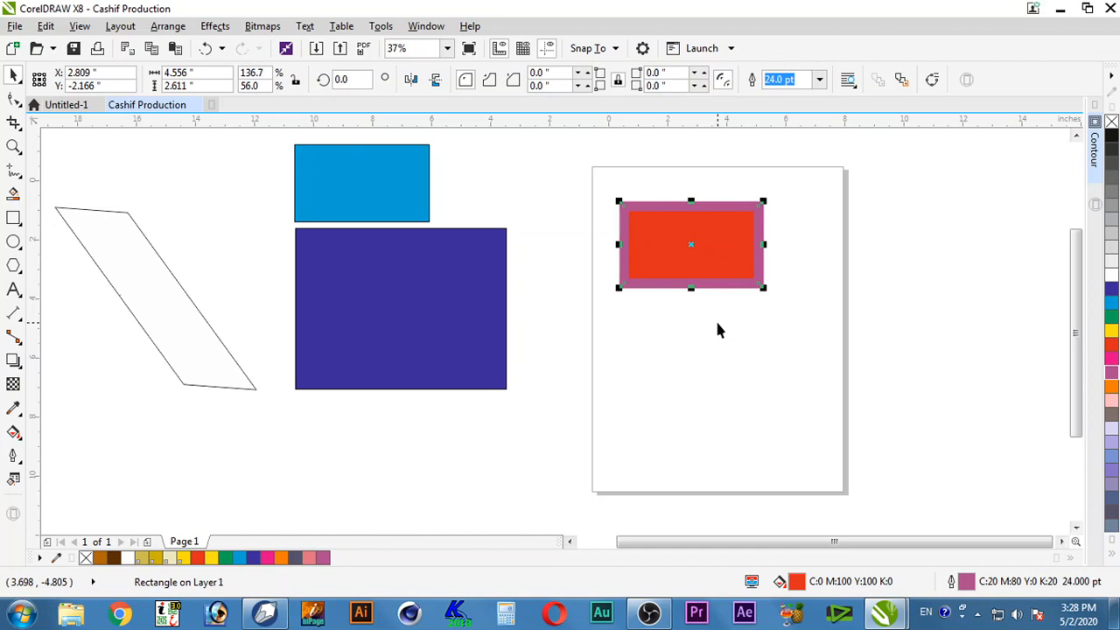
pyautogui.click(1112, 317)
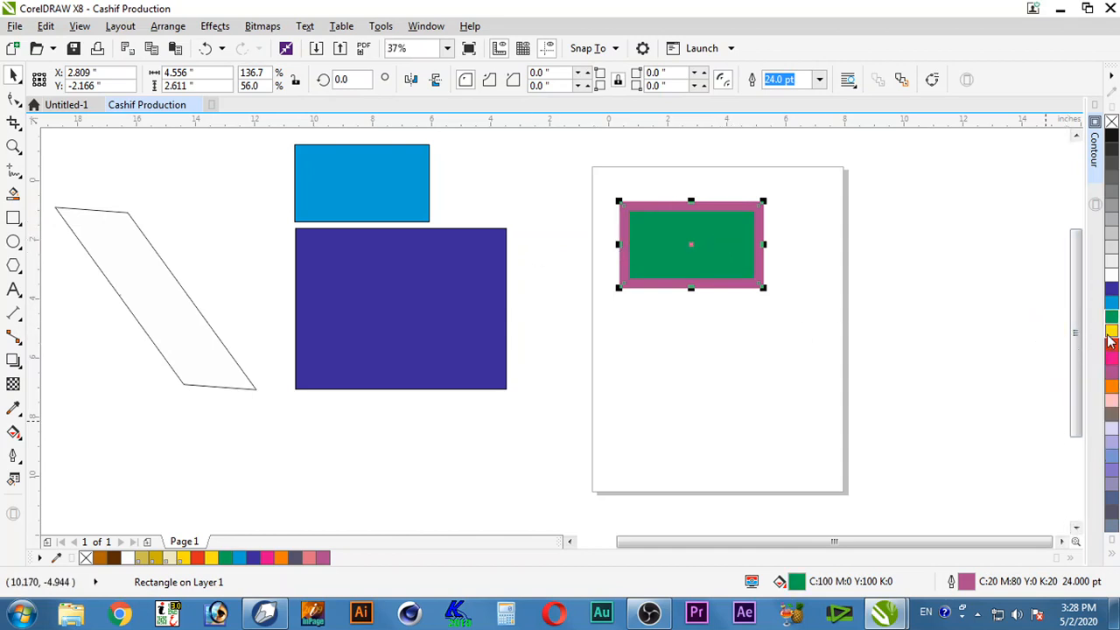
pyautogui.moveTo(1112, 331); pyautogui.dragTo(761, 291)
pyautogui.click(719, 344)
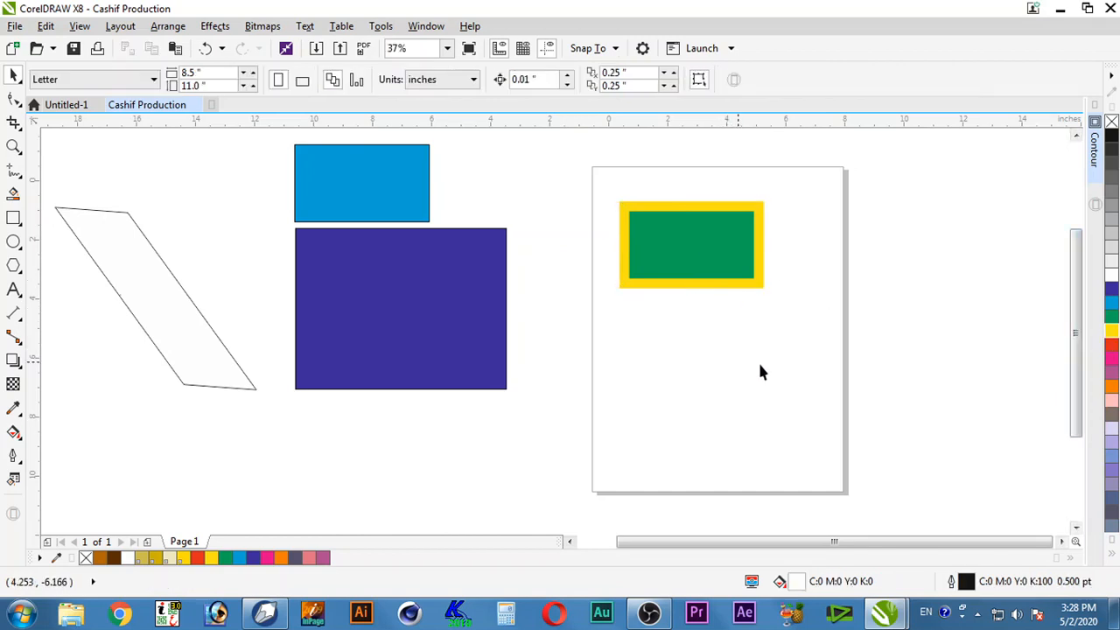
# Select and deselect the green rectangle on the page, and select the cyan and dark blue rectangles together with a selection marquee.
pyautogui.click(742, 225)
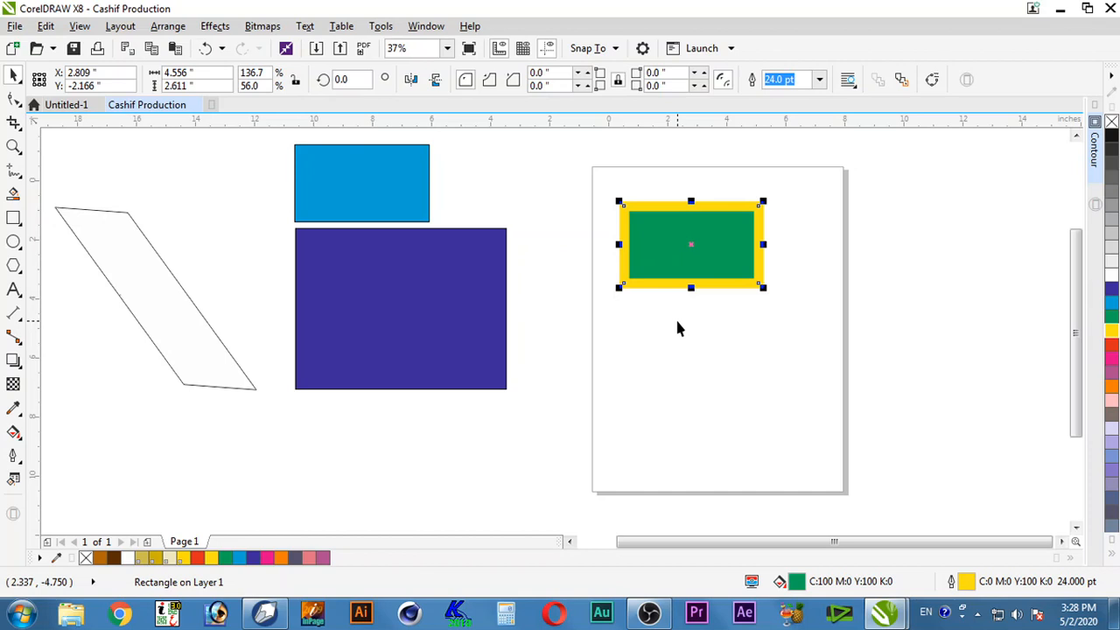
pyautogui.click(688, 341)
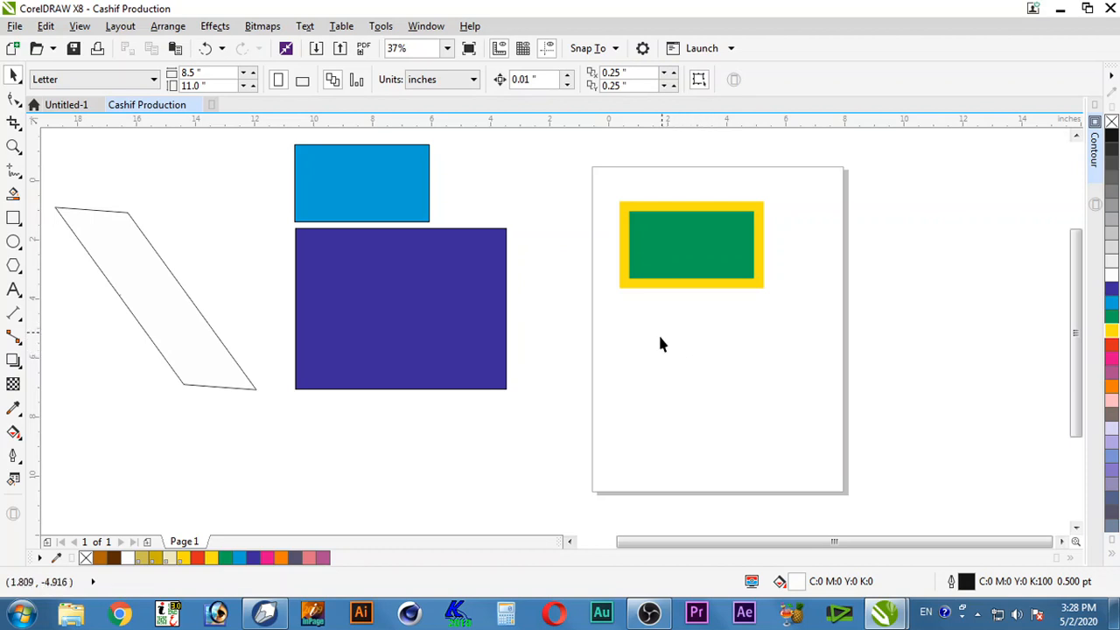
pyautogui.moveTo(536, 412); pyautogui.dragTo(258, 124)
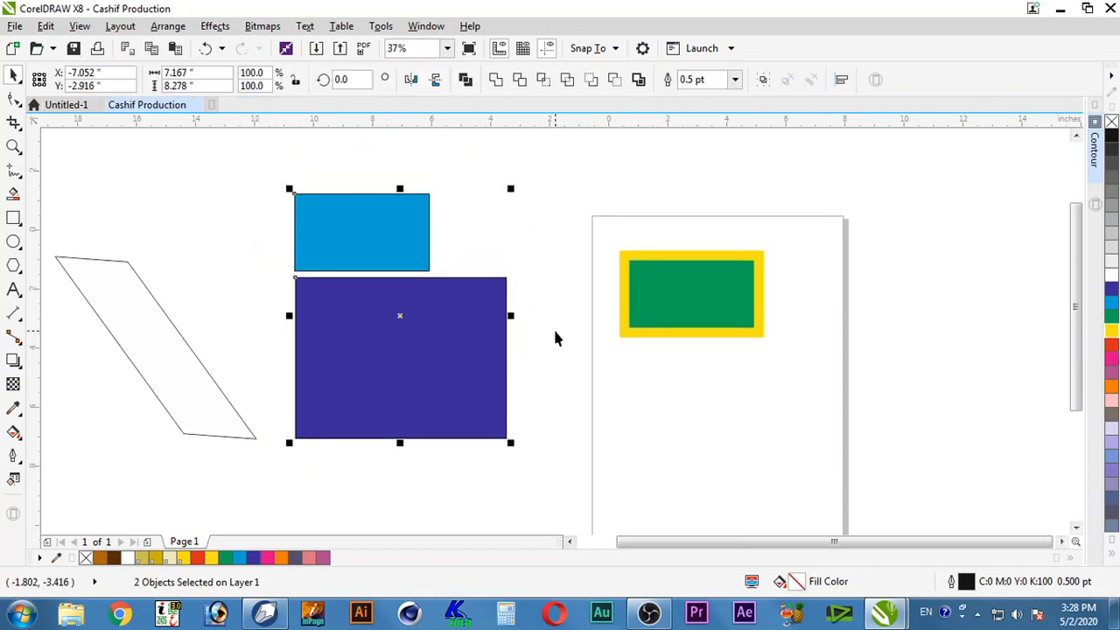